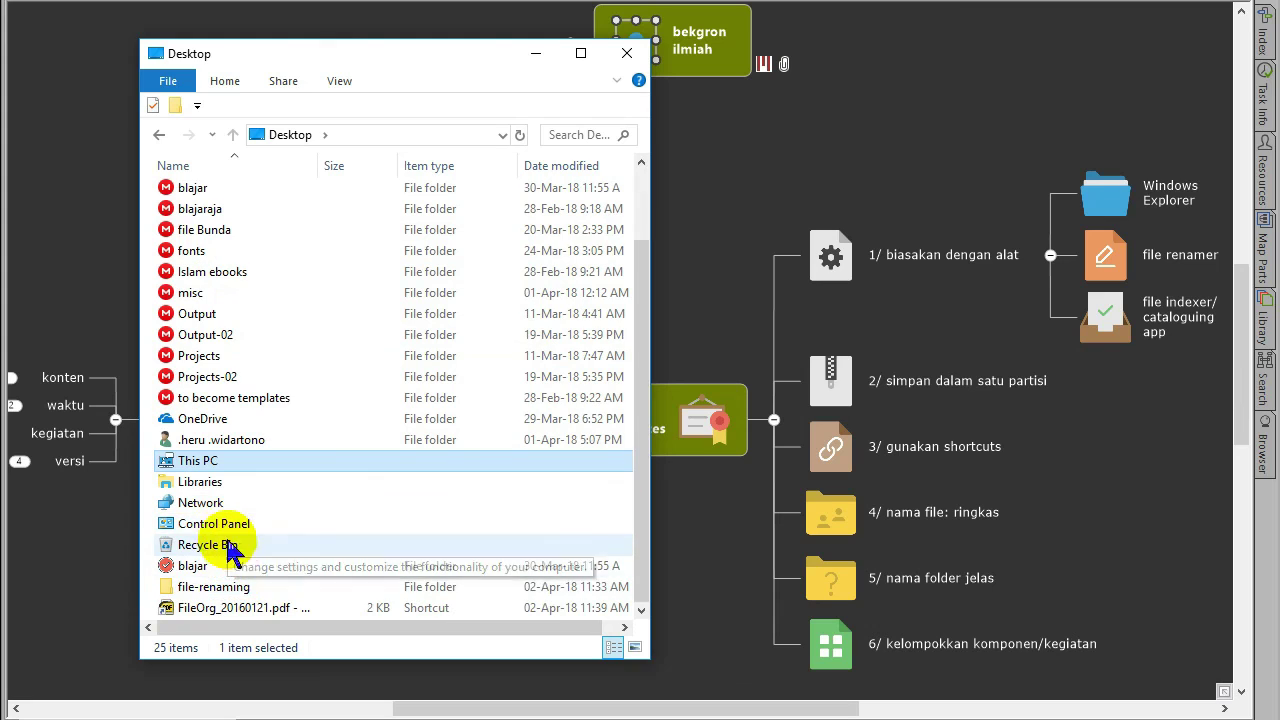
# Step: Open the contoh kasus folder inside file-renaming and narrow its Name column
pyautogui.doubleClick(205, 587)
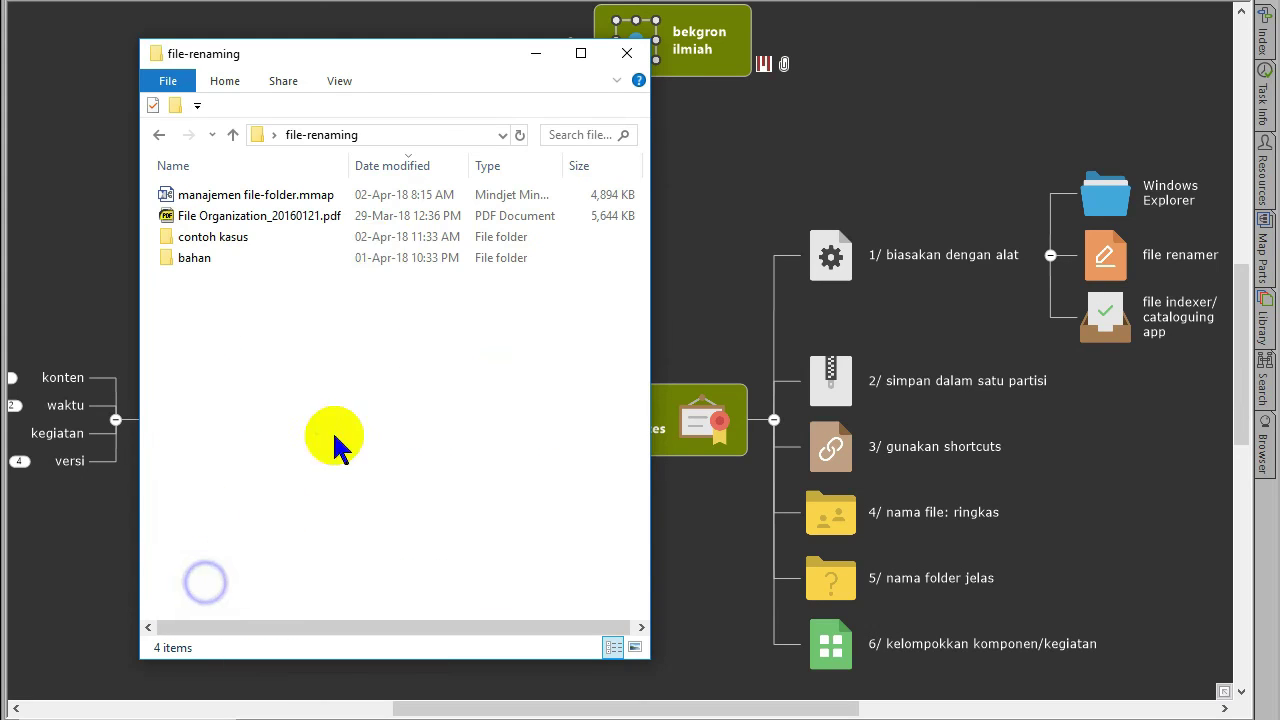
pyautogui.click(230, 238)
pyautogui.doubleClick(230, 238)
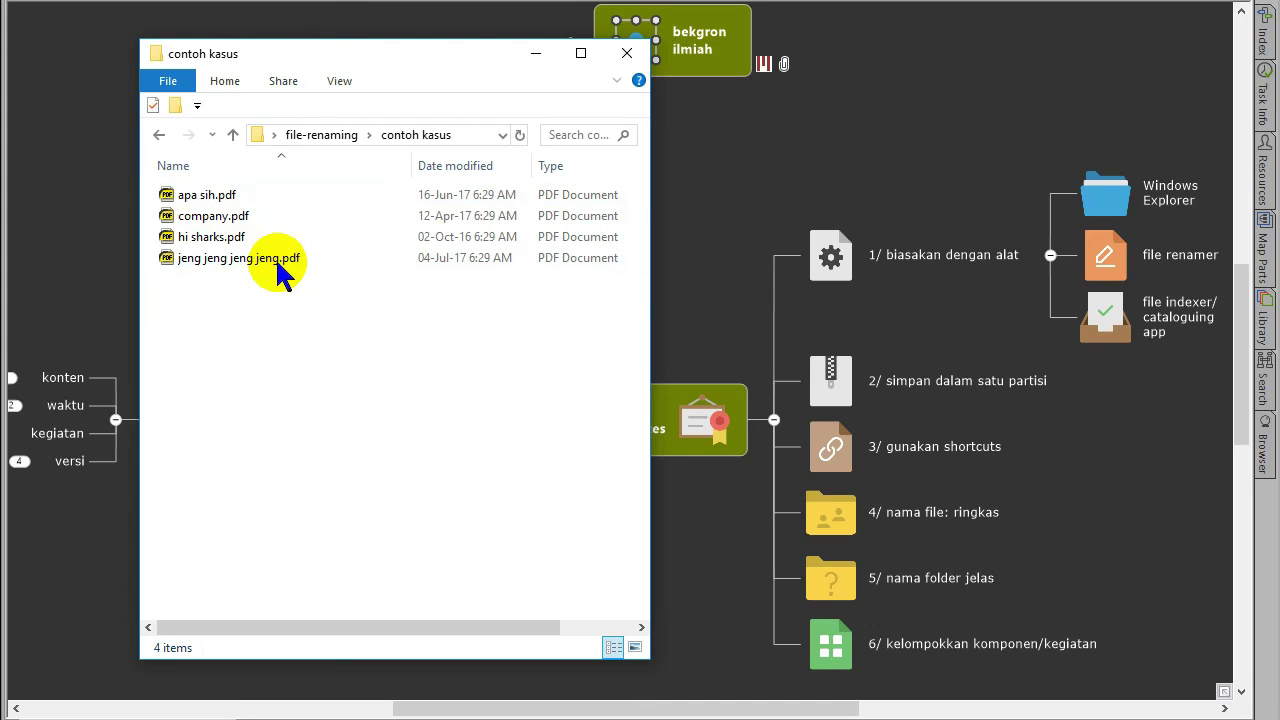
pyautogui.moveTo(412, 165); pyautogui.dragTo(346, 183)
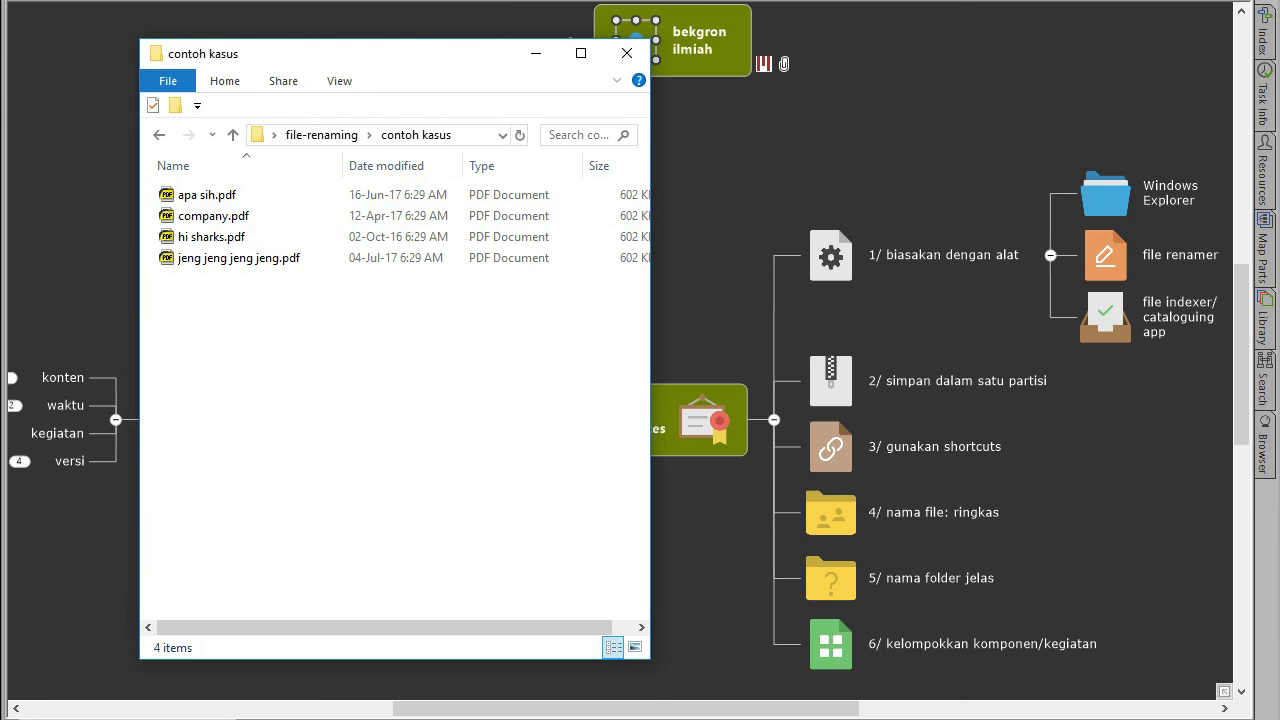
# Step: Launch Ant Renamer from its Start tile
pyautogui.press('super')
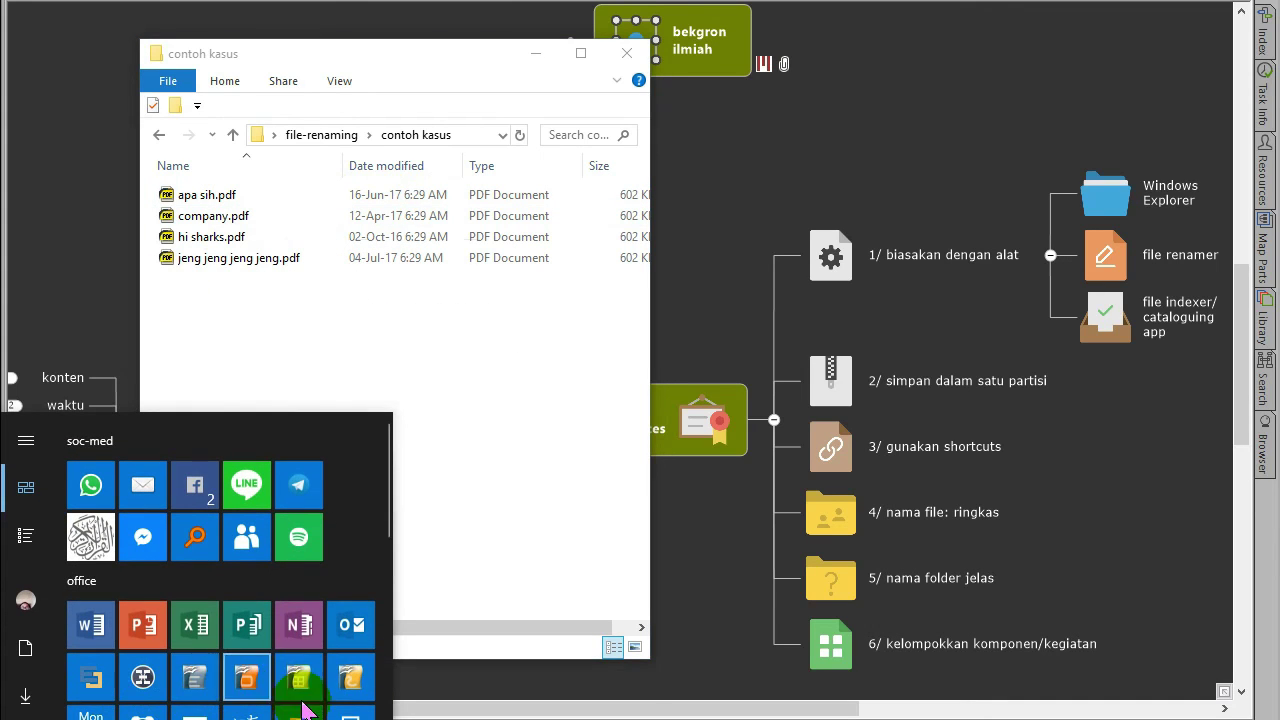
pyautogui.click(287, 677)
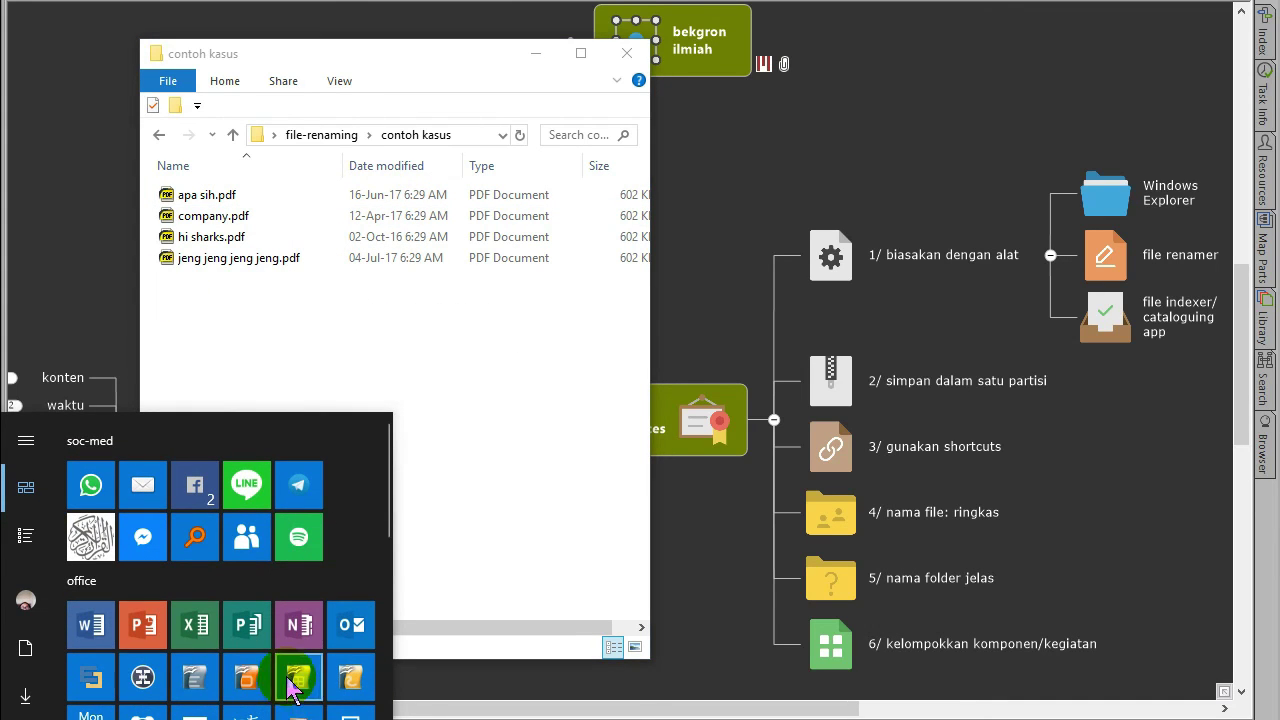
pyautogui.scroll(-5, 290, 678)
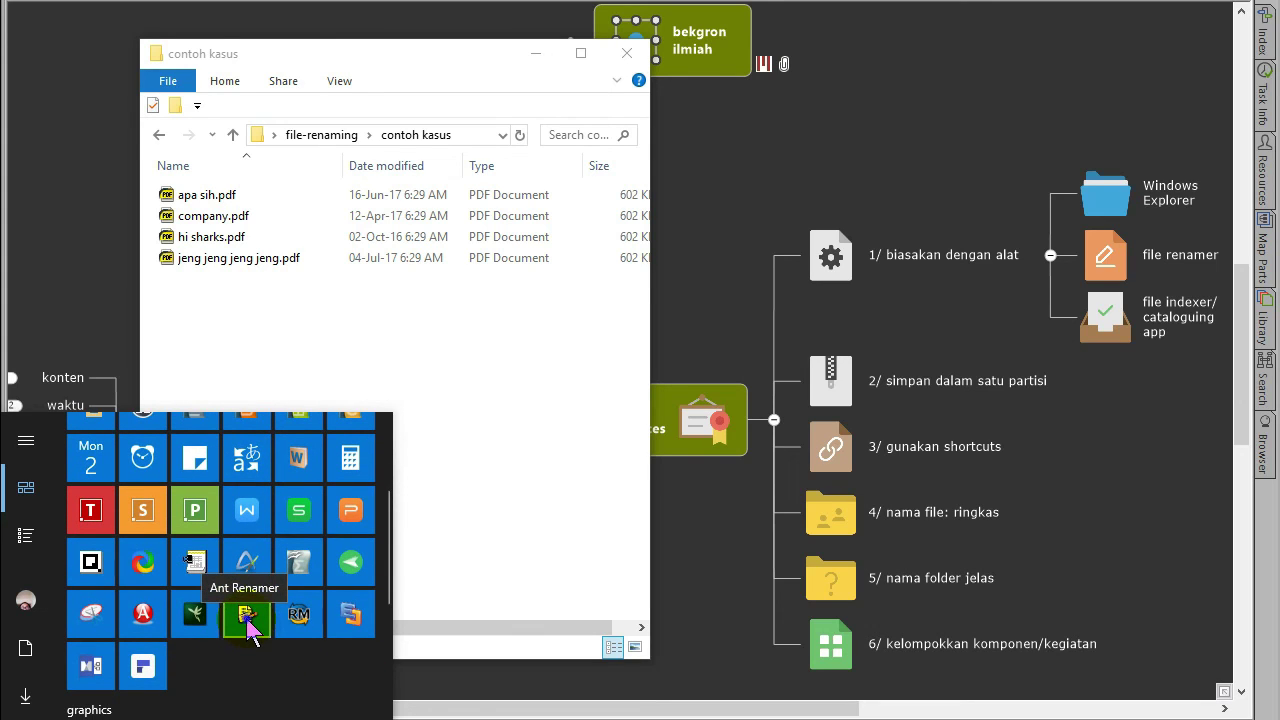
pyautogui.click(249, 622)
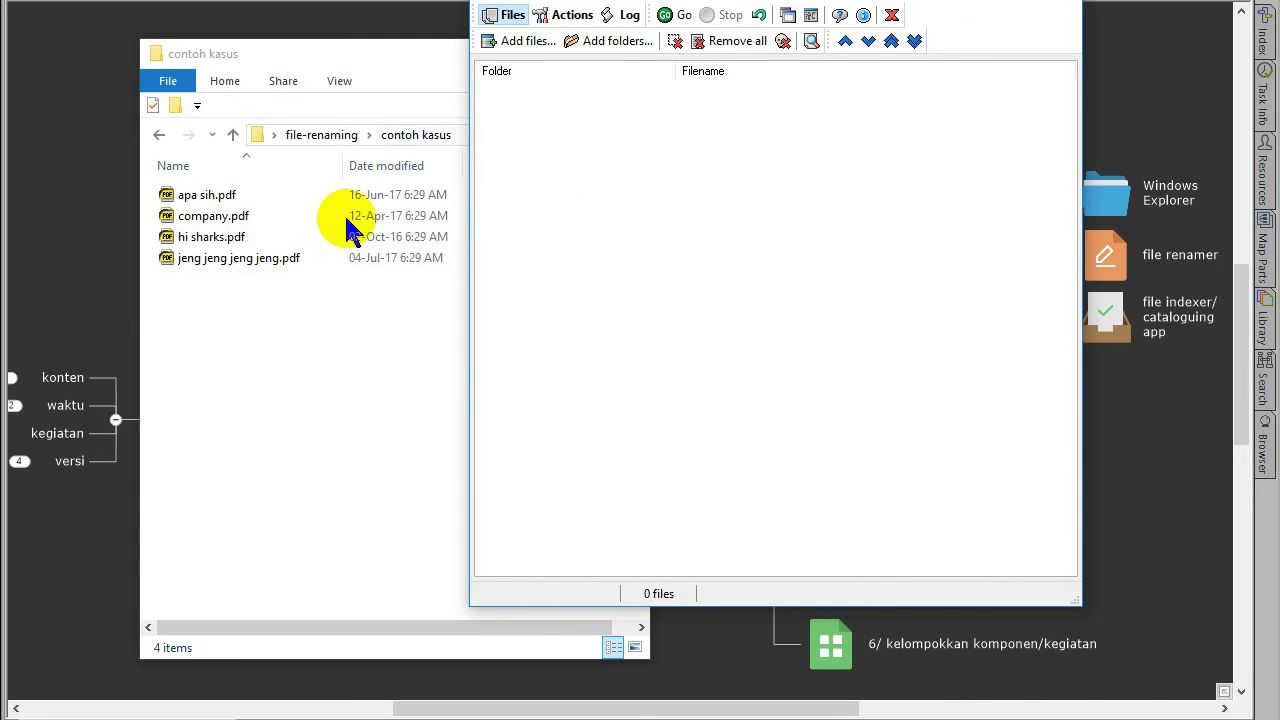
# Step: Add all four PDFs from contoh kasus to the Ant Renamer file list and fit the Folder column to the full path
pyautogui.click(352, 230)
pyautogui.hotkey('ctrl', 'a')
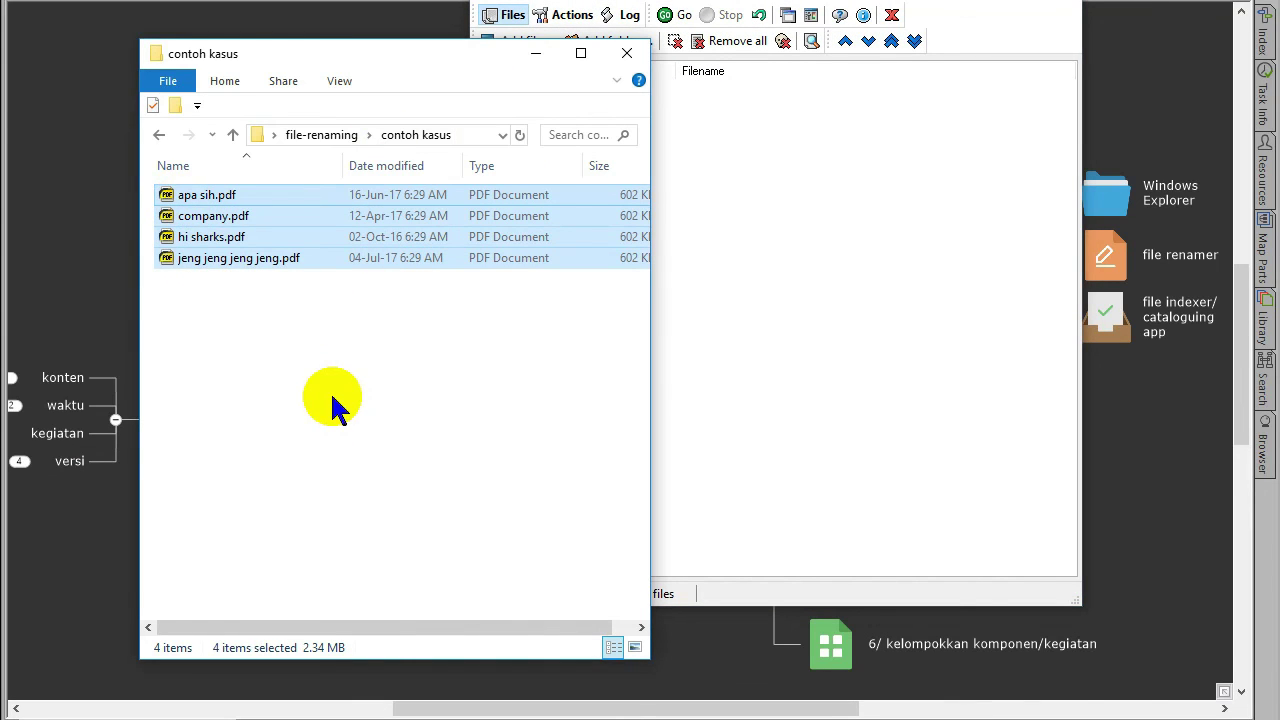
pyautogui.moveTo(206, 243); pyautogui.dragTo(850, 335)
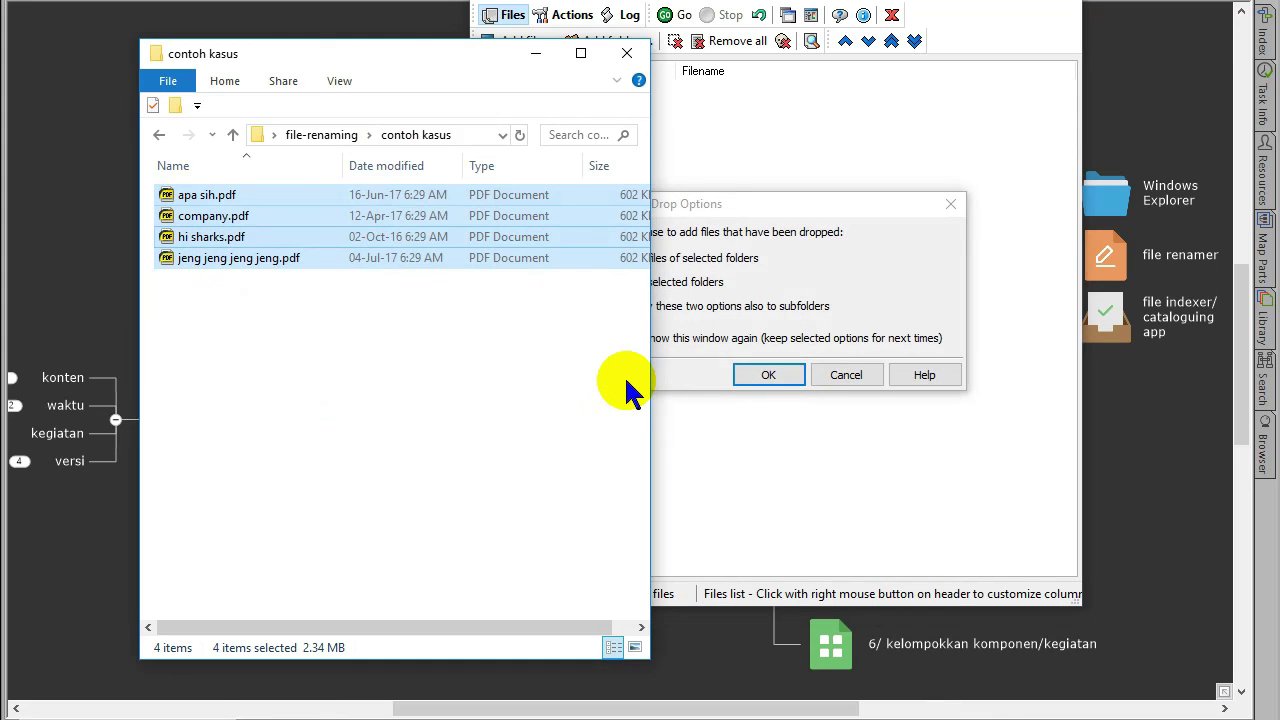
pyautogui.click(854, 278)
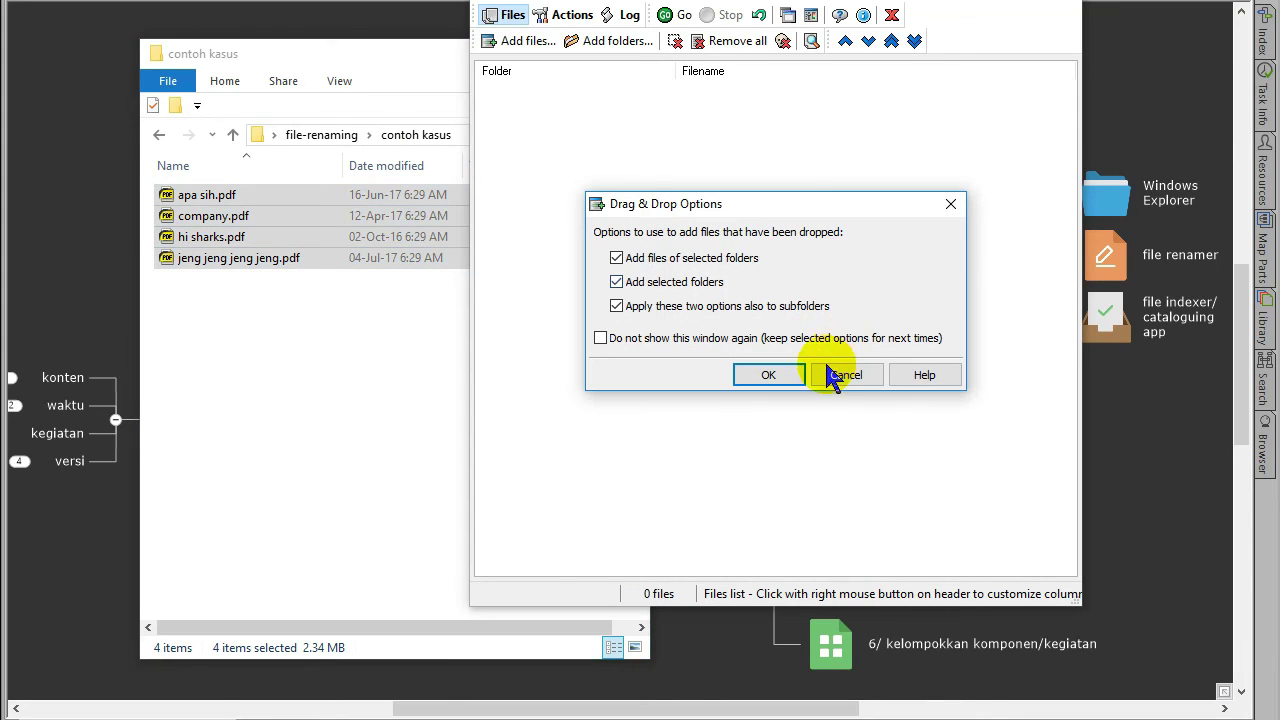
pyautogui.click(776, 372)
pyautogui.moveTo(766, 9); pyautogui.dragTo(863, 9)
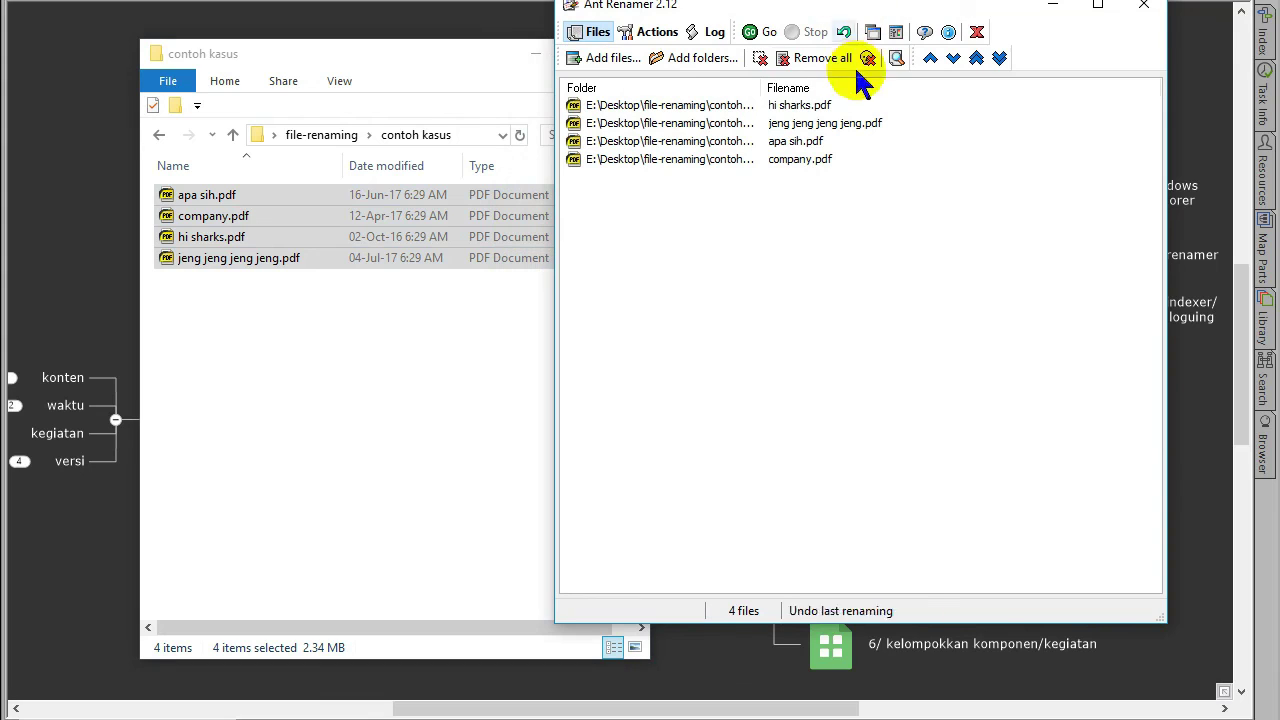
pyautogui.doubleClick(764, 87)
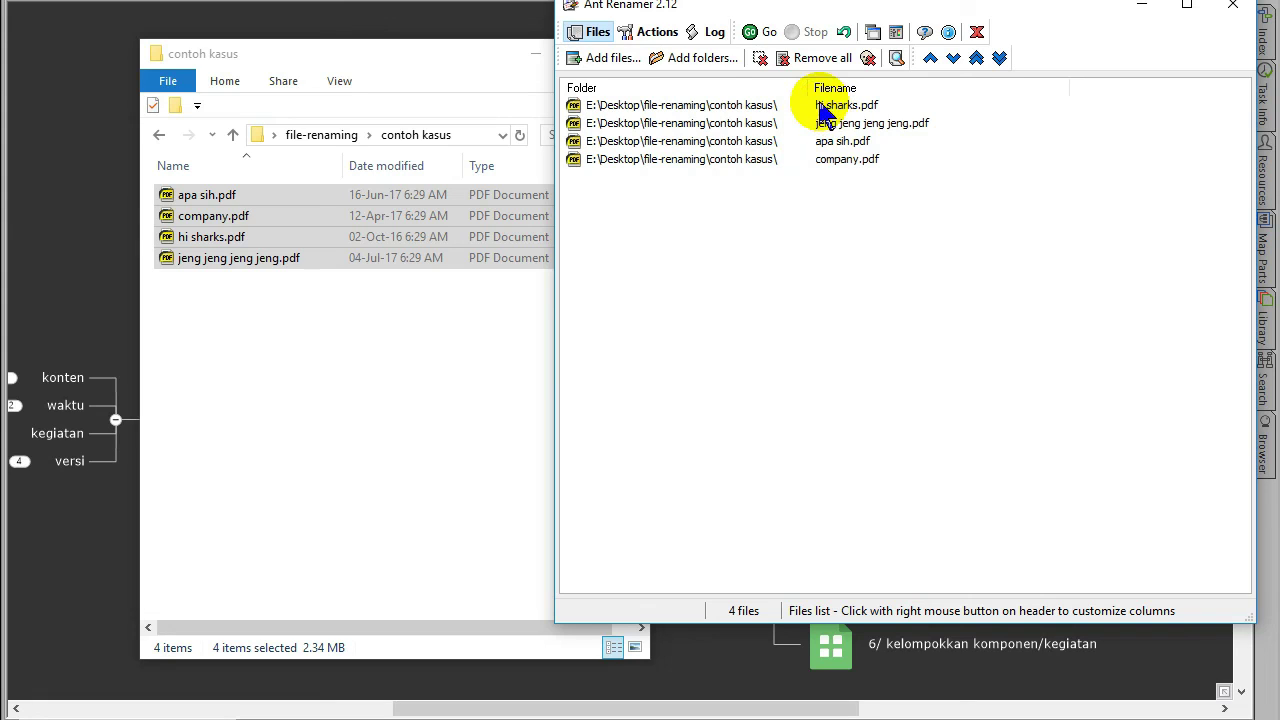
# Step: Rename the listed files with the Use date & time action, using mask yyyy-mm-dd_fe and the last modification date
pyautogui.click(657, 33)
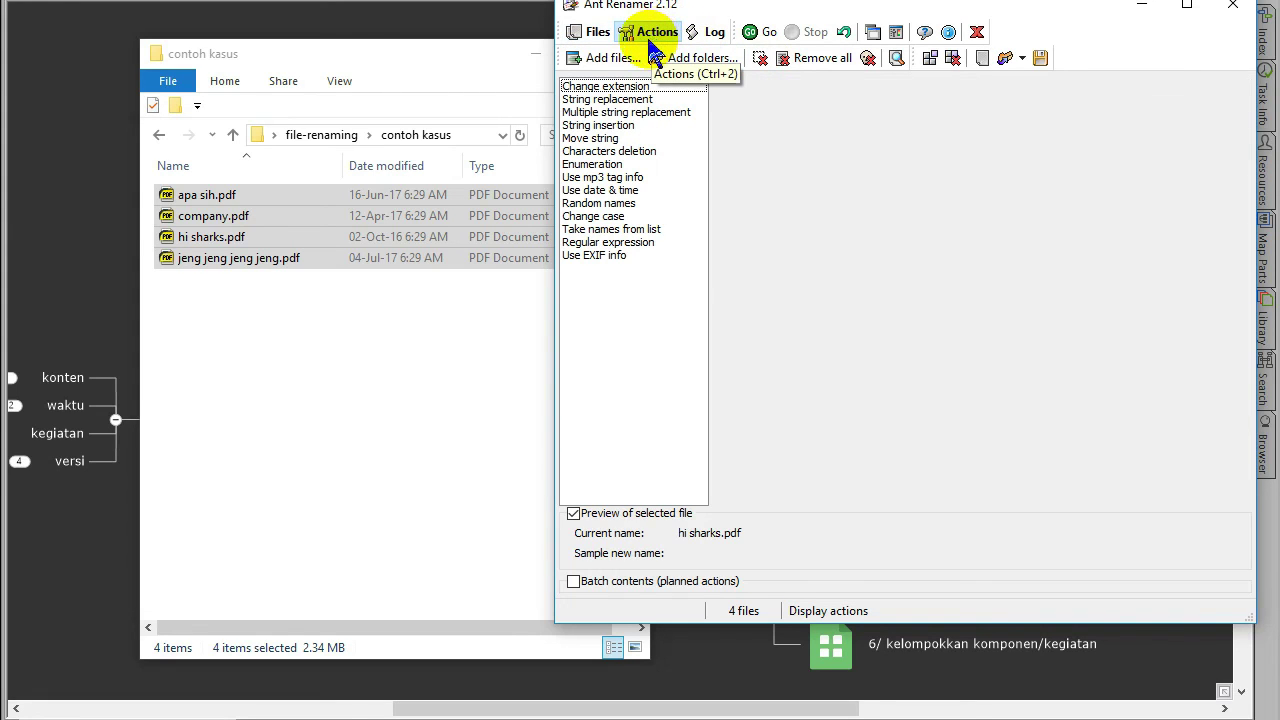
pyautogui.click(620, 191)
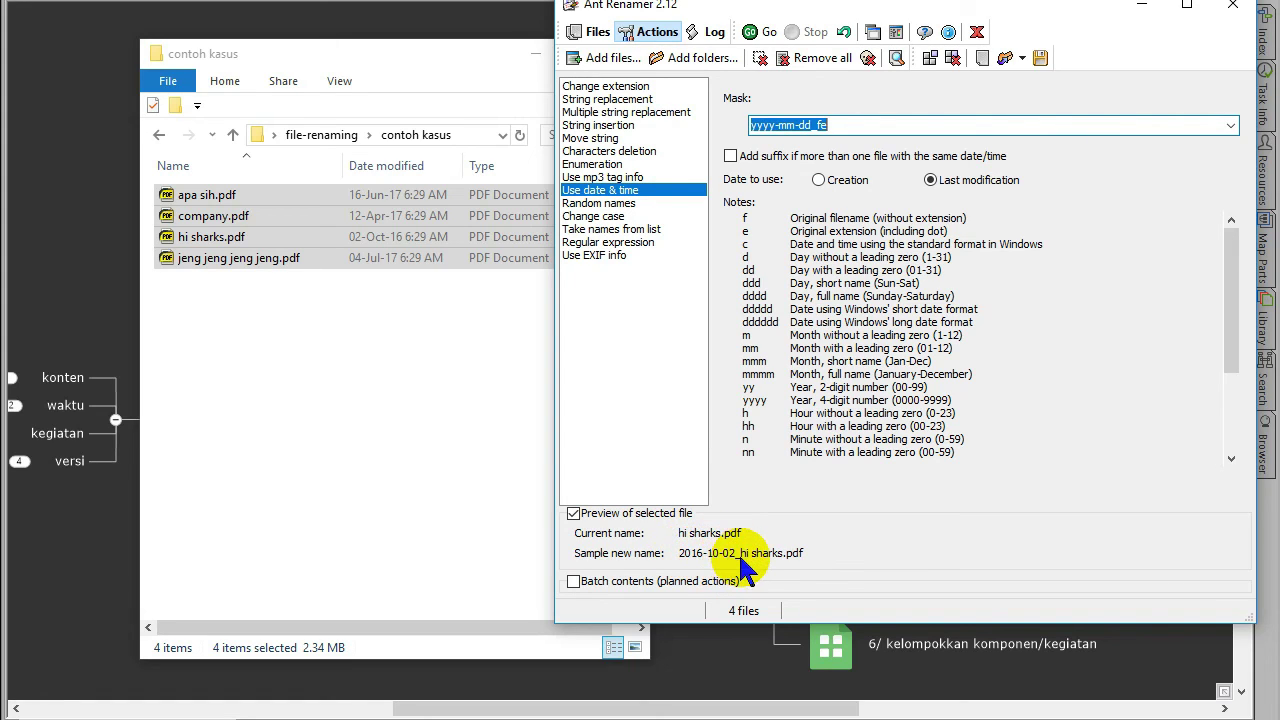
pyautogui.click(769, 32)
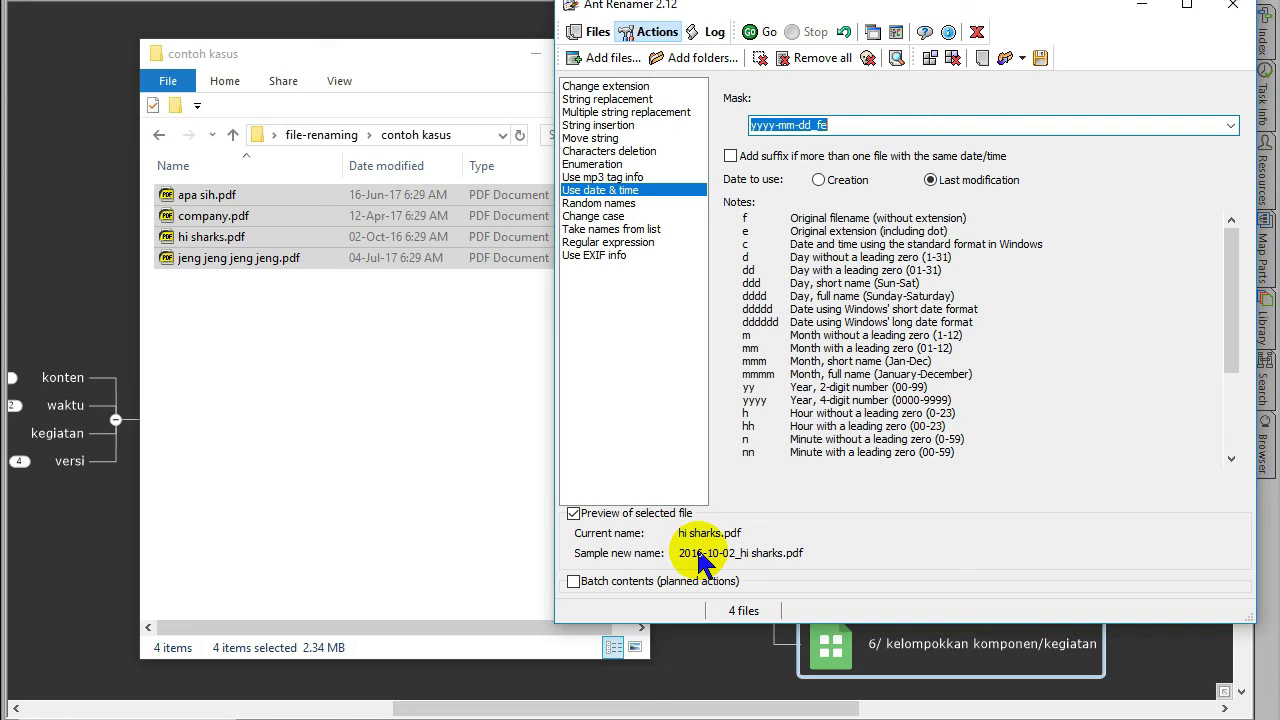
pyautogui.click(749, 31)
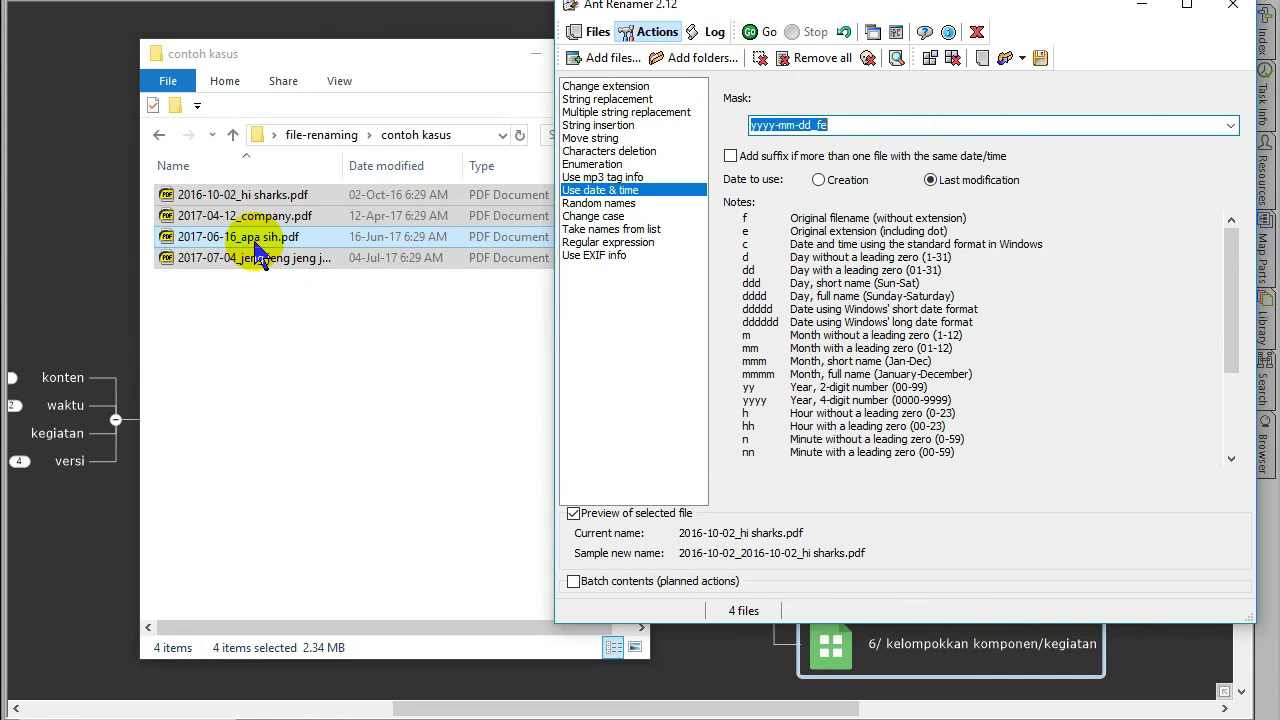
# Step: In the contoh kasus folder, rename the hi sharks file as 2016-10-02_ajuan ini.pdf
pyautogui.click(245, 291)
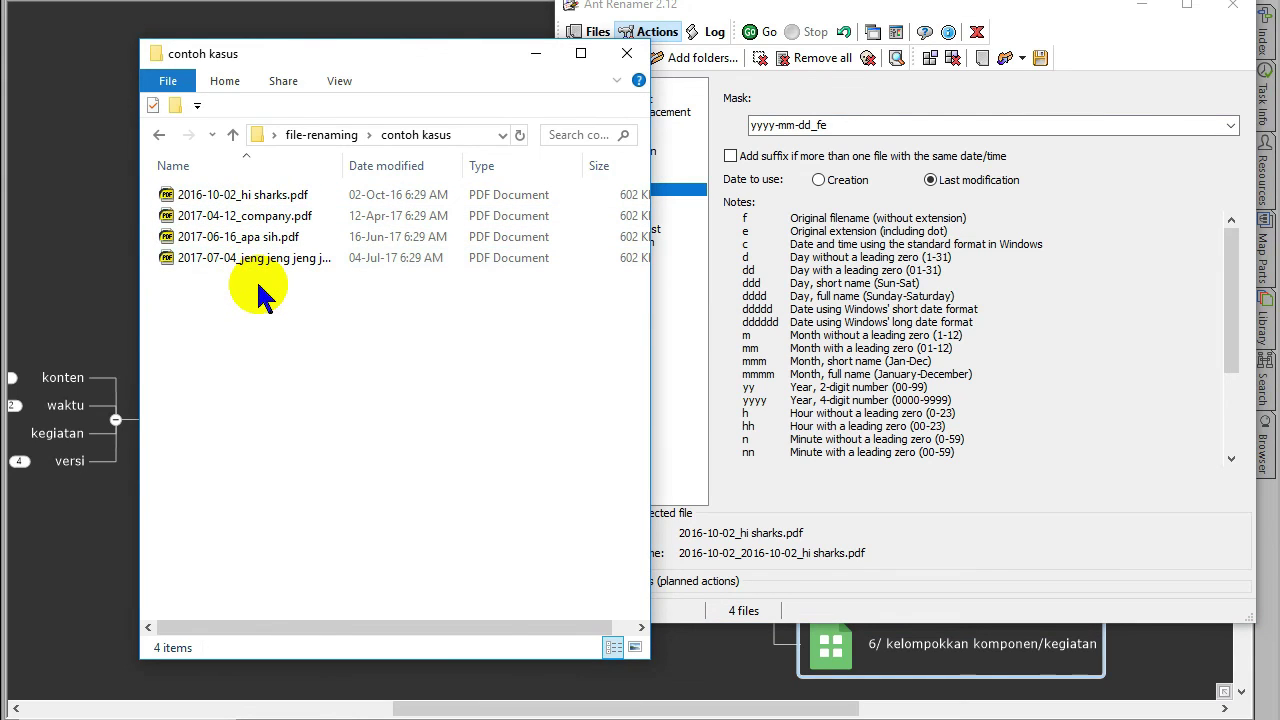
pyautogui.click(277, 195)
pyautogui.keyDown('shift'); pyautogui.click(284, 216); pyautogui.keyUp('shift')
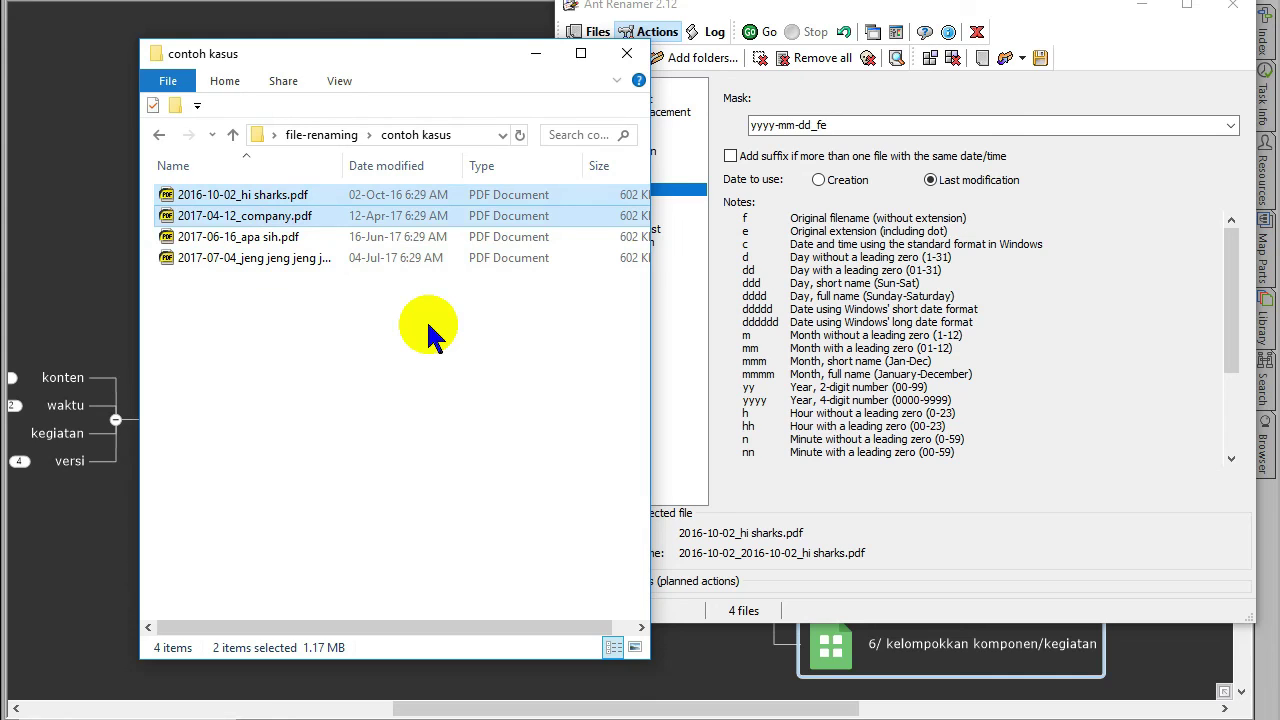
pyautogui.press('Up')
pyautogui.press('F2')
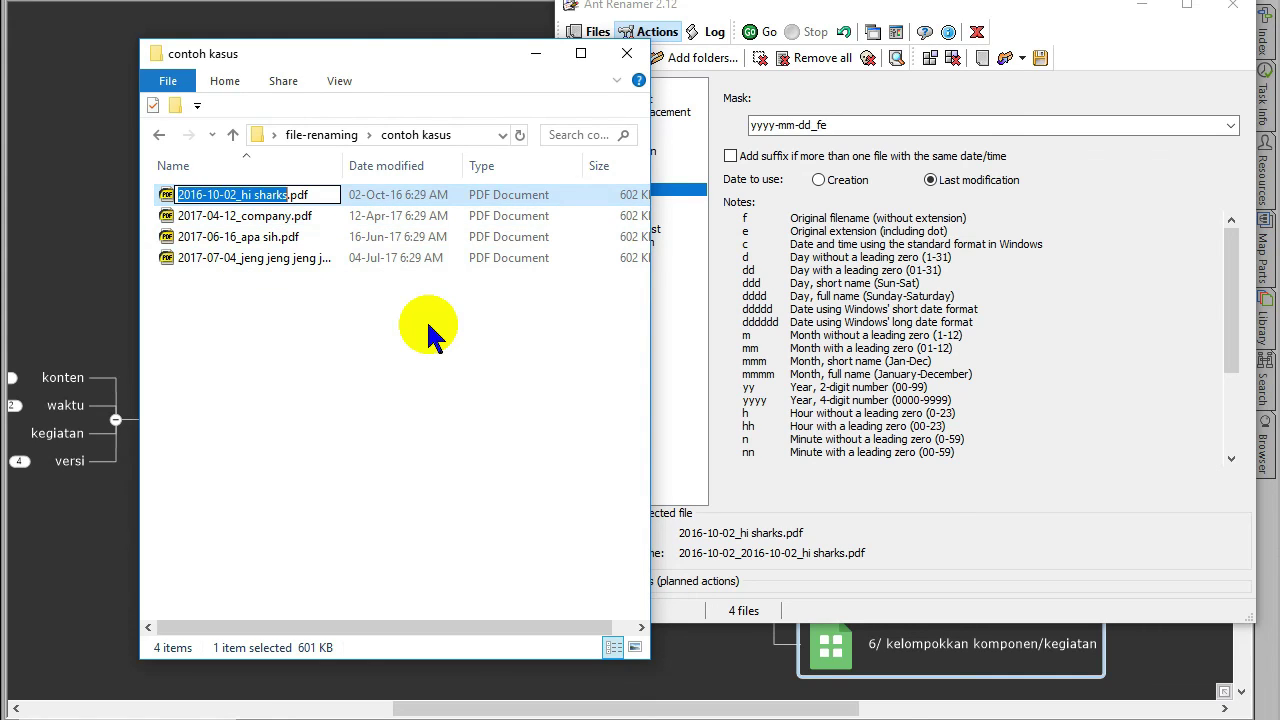
pyautogui.press('Right')
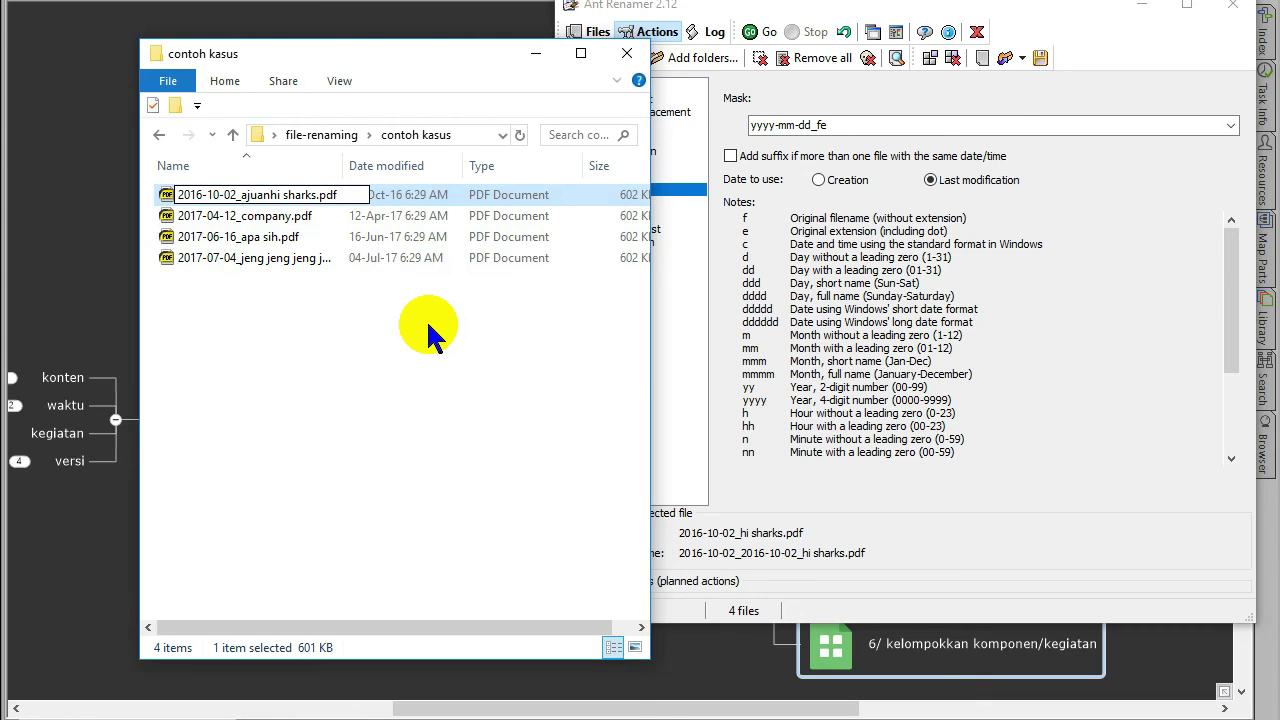
pyautogui.write('ajuani')
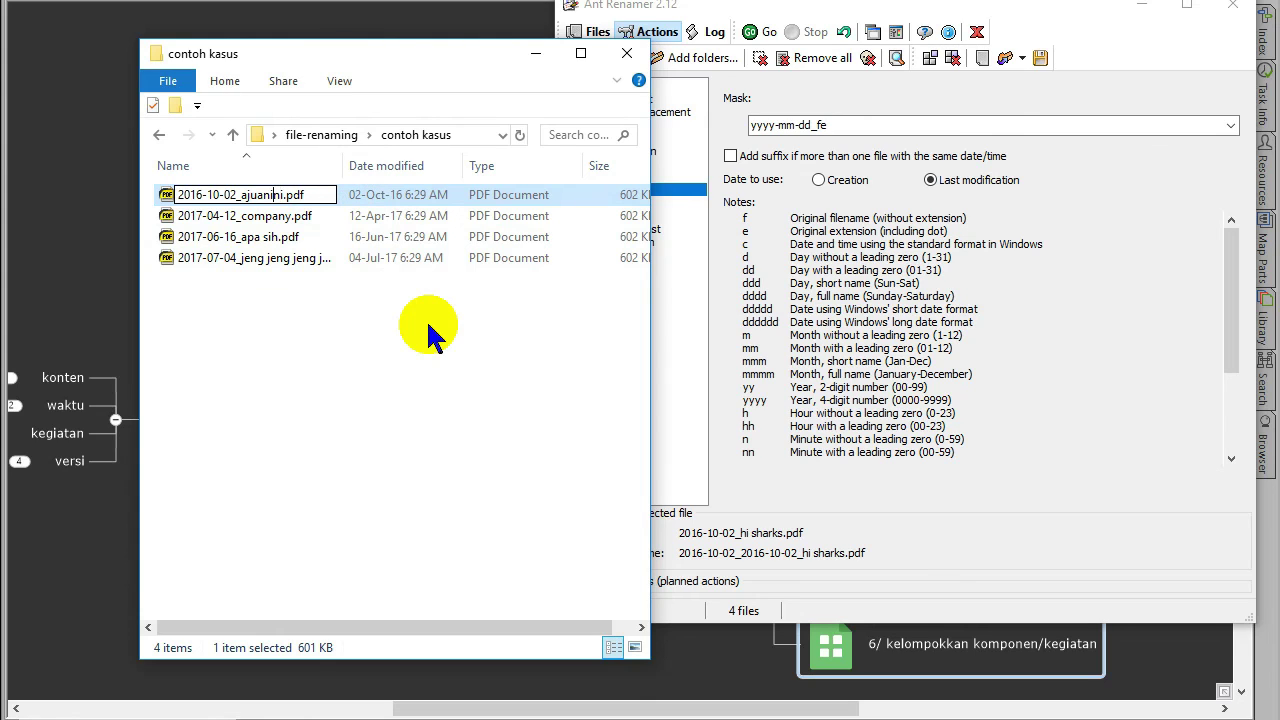
pyautogui.press('Return')
# Step: Rename the remaining three PDFs as 2017-04-12_ajuan itu.pdf, 2017-06-16_ajuan anu.pdf and 2017-07-04_ajuan inu.pdf
pyautogui.press('Down')
pyautogui.press('F2')
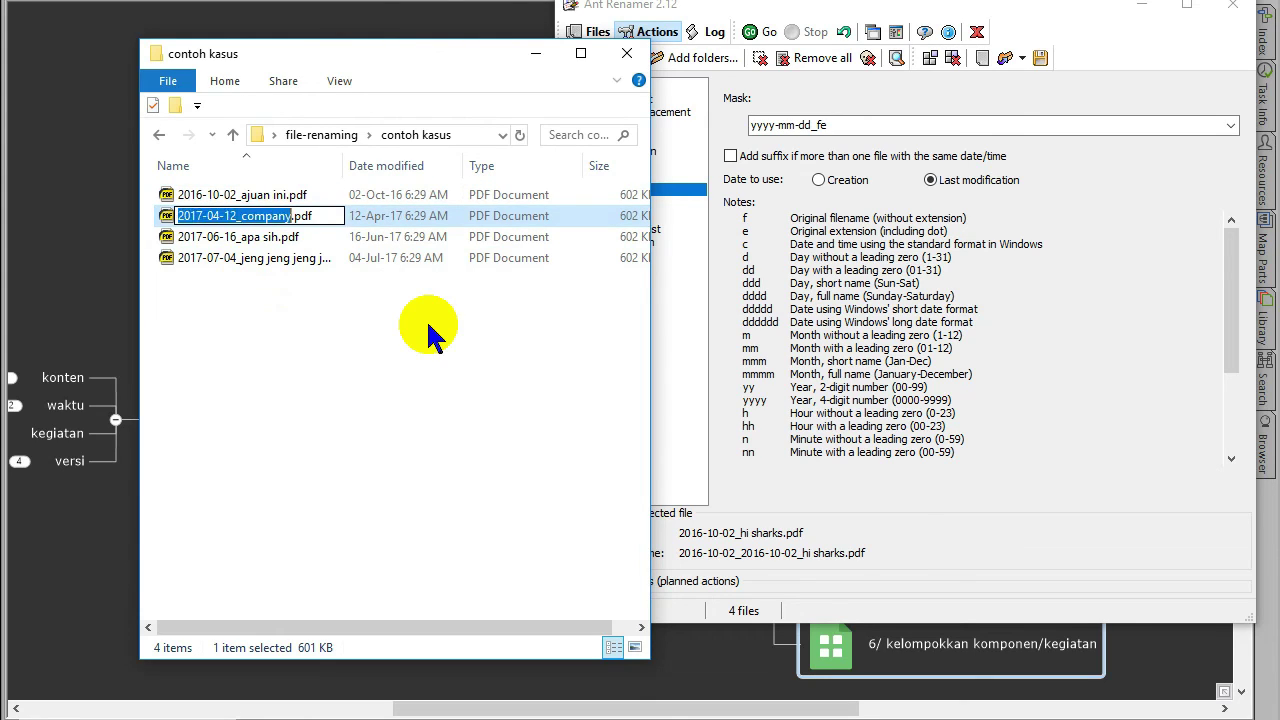
pyautogui.write('ajuan ini')
pyautogui.press('Return')
pyautogui.press('Down')
pyautogui.press('F2')
pyautogui.write('ajuan ini')
pyautogui.press('Return')
pyautogui.press('Down')
pyautogui.press('F2')
pyautogui.write('ajuan ini')
pyautogui.press('Return')
# Step: Switch to Everything, search for "ajuan" and turn off whole-word matching
pyautogui.write('a')
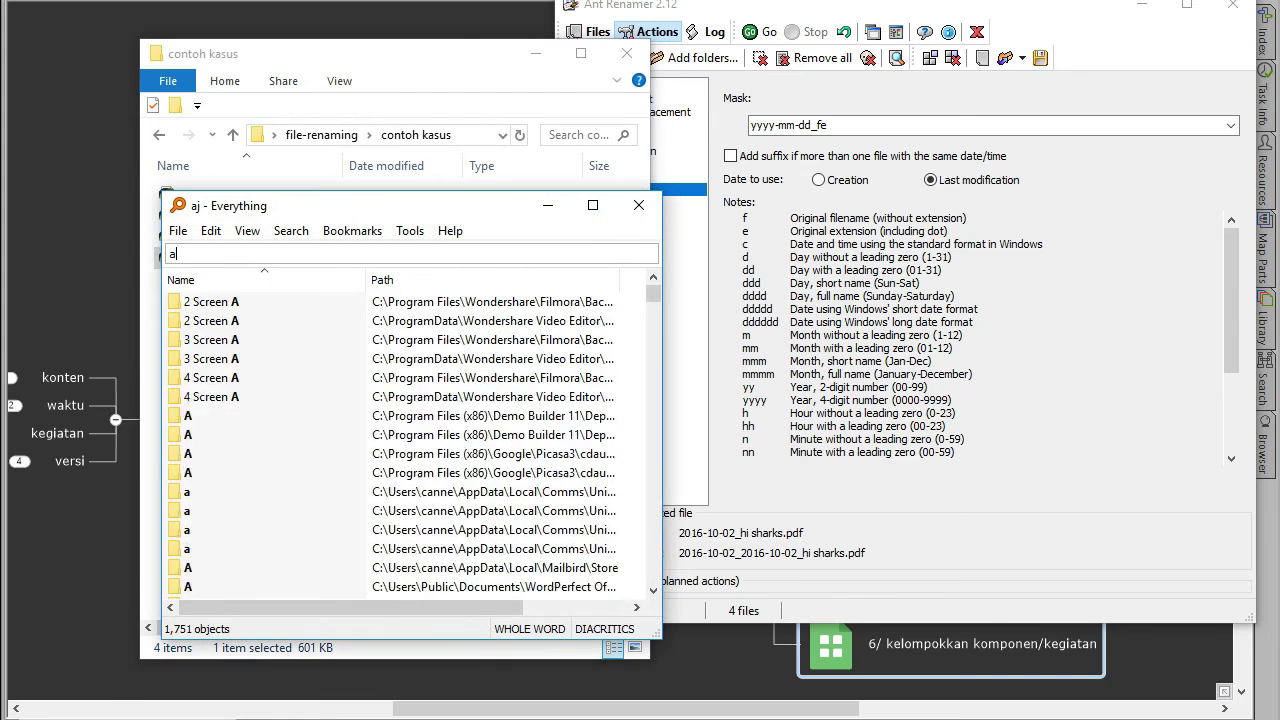
pyautogui.write('juan')
pyautogui.moveTo(460, 205); pyautogui.dragTo(834, 132)
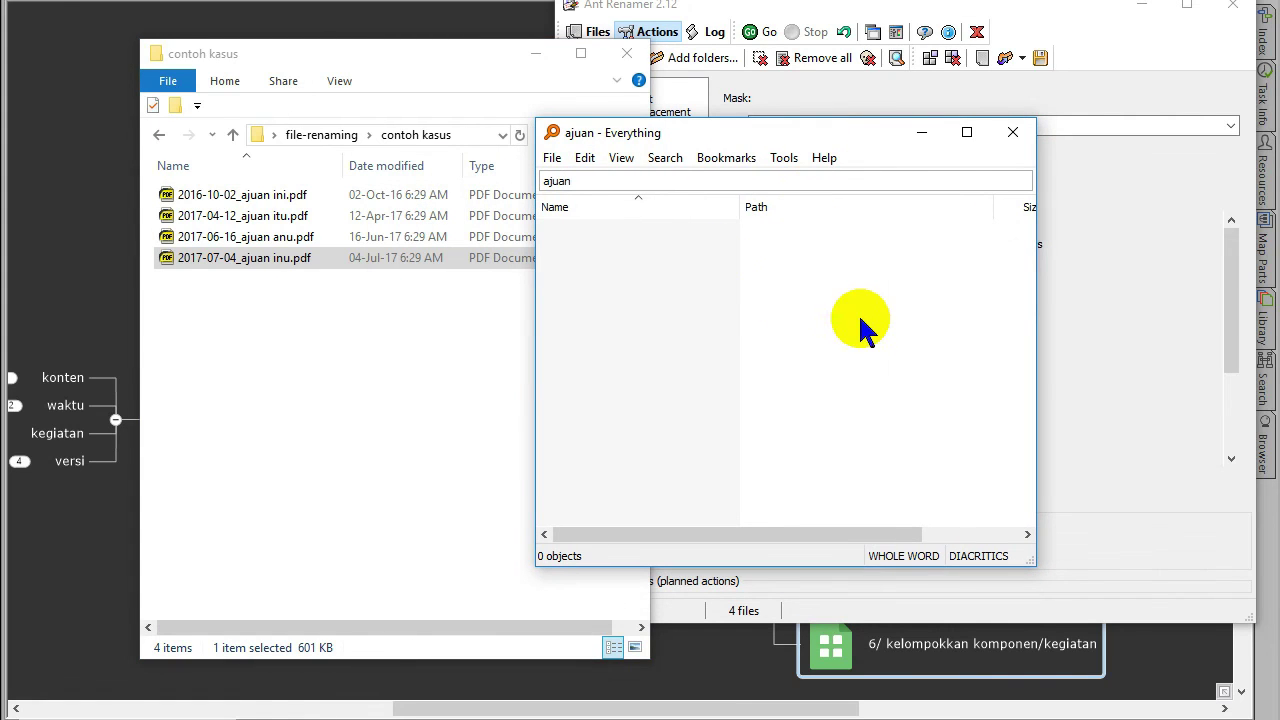
pyautogui.click(665, 158)
pyautogui.click(727, 202)
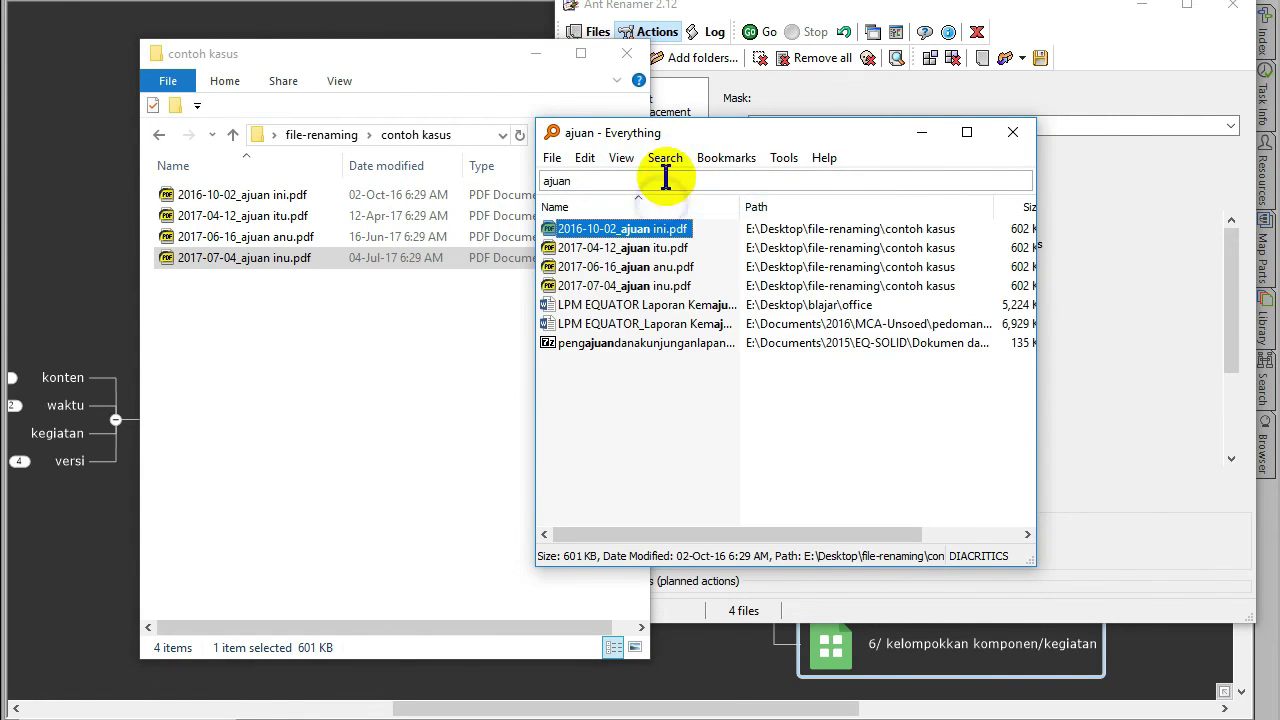
pyautogui.click(665, 158)
# Step: Confirm 2017-07-04_ajuan inu.pdf as the name of the last file in the folder
pyautogui.write('eng')
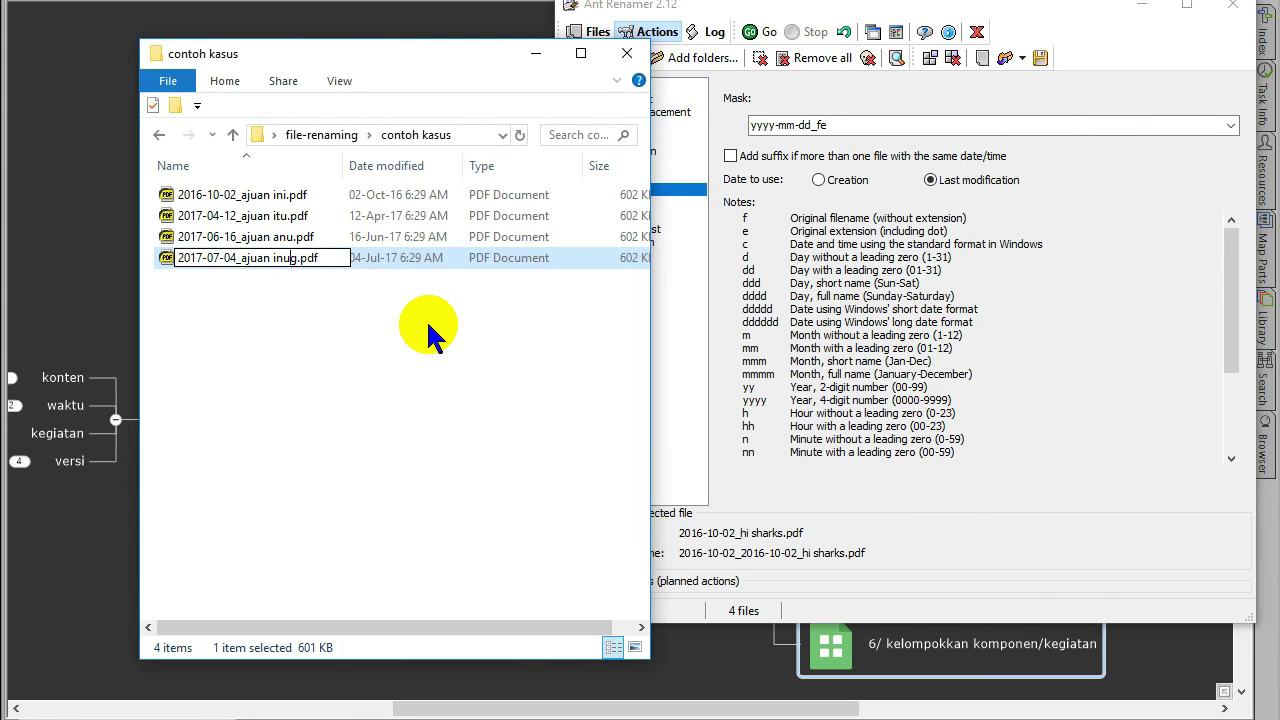
pyautogui.press('Return')
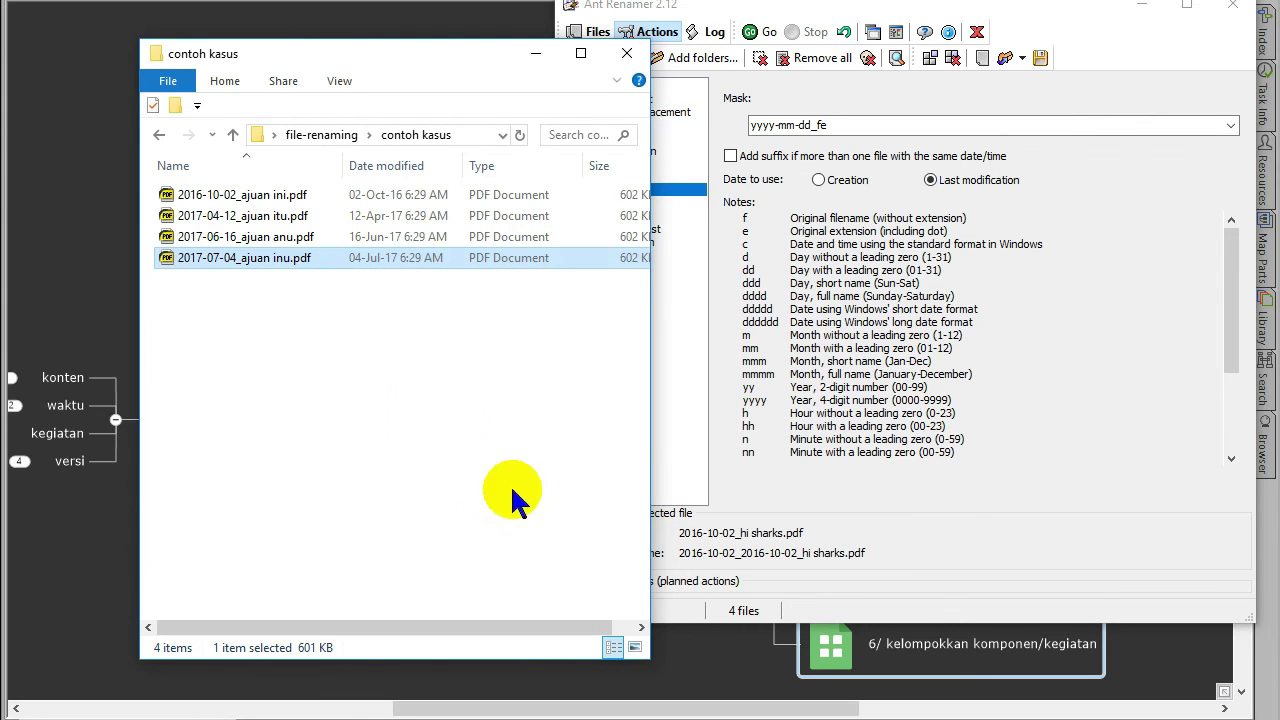
# Step: Search Everything for "ajuan", narrow the query to "2016 ajuan" and select 2016-10-02_ajuan ini.pdf
pyautogui.hotkey('alt', 'Tab')
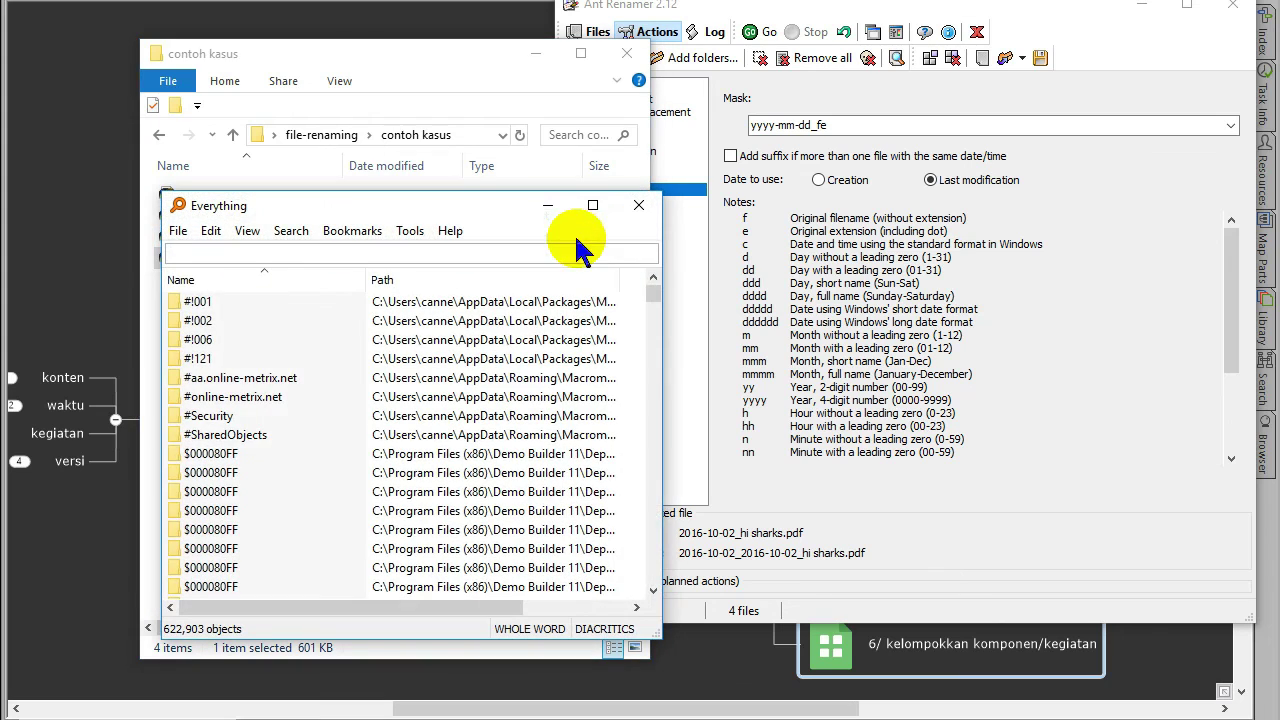
pyautogui.write('ajuan')
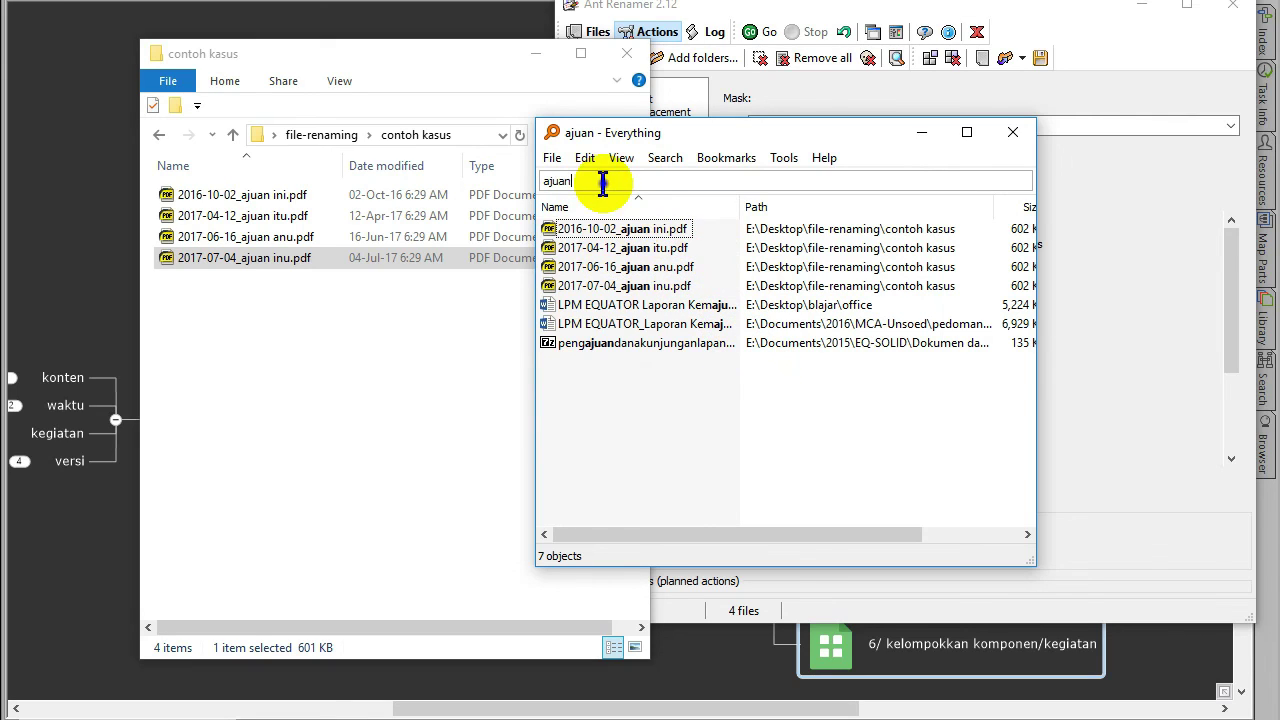
pyautogui.doubleClick(603, 182)
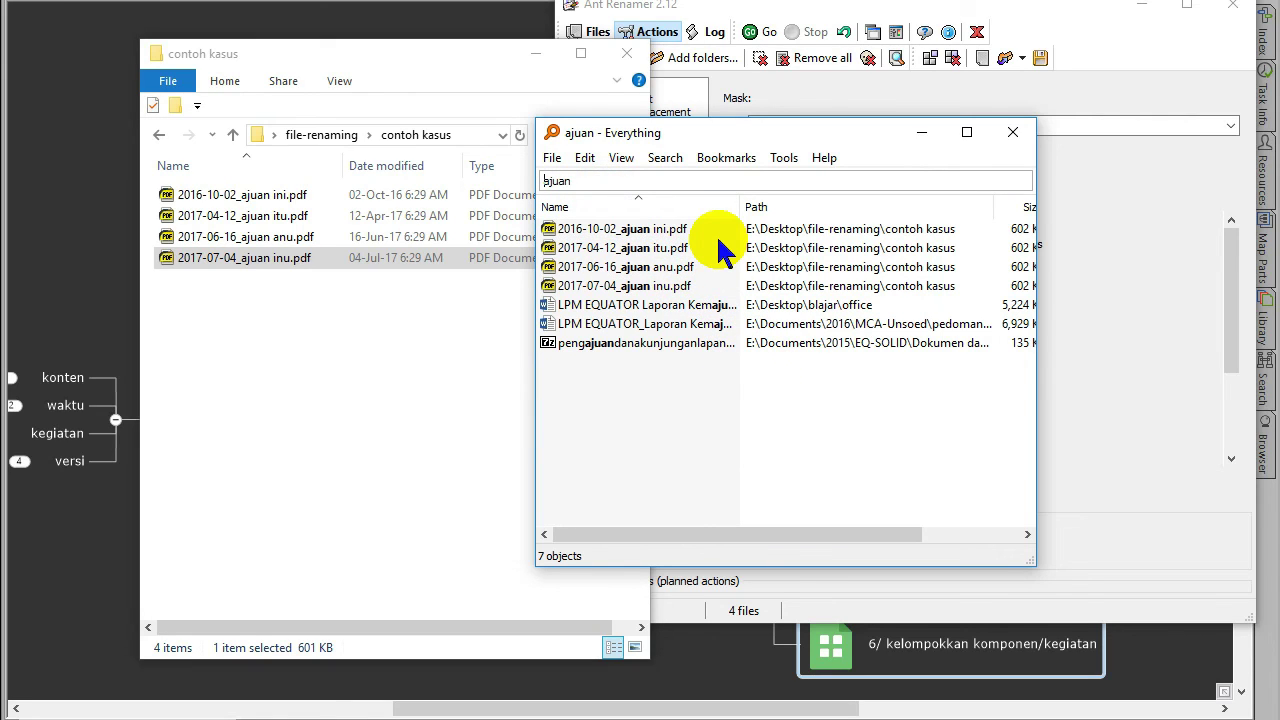
pyautogui.write('2016')
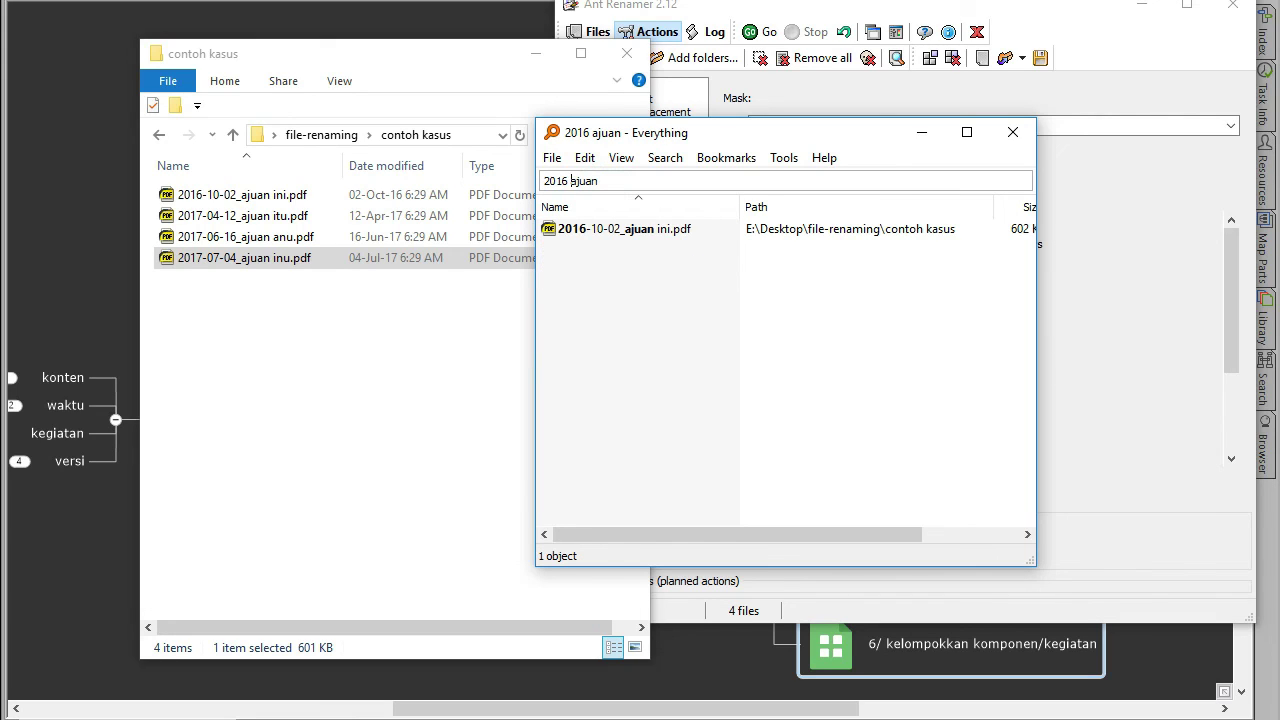
pyautogui.click(628, 229)
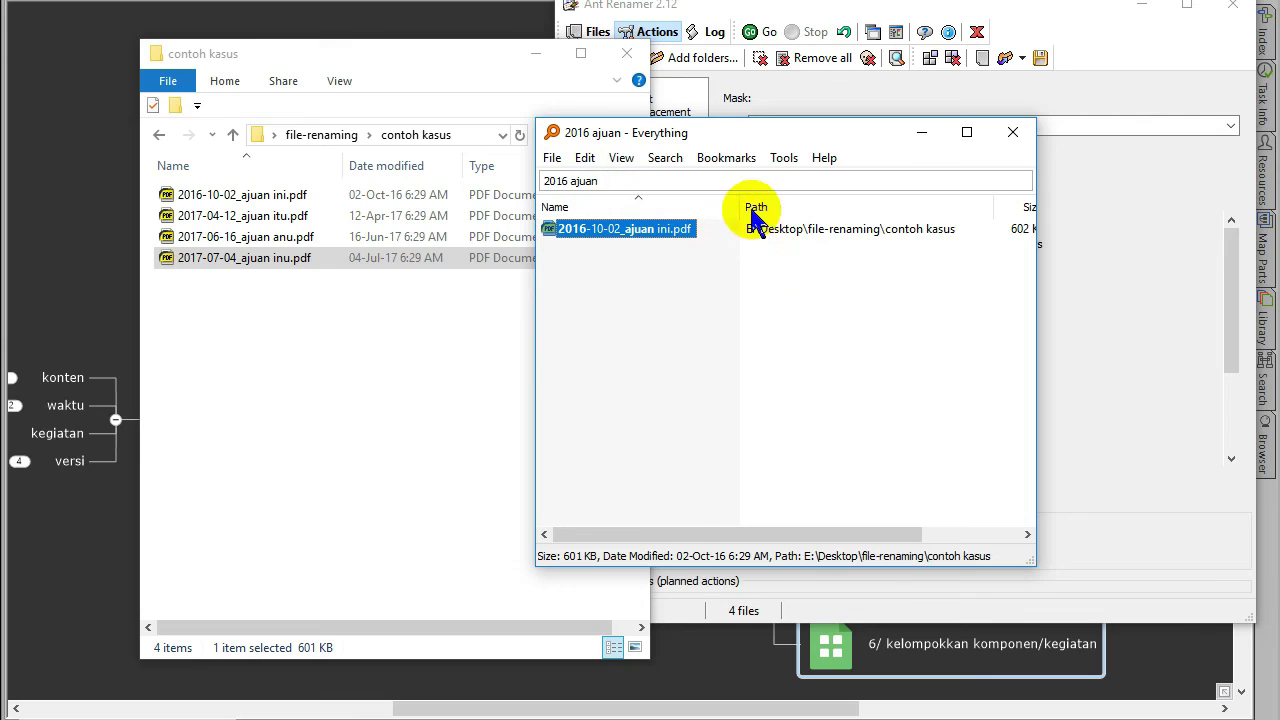
# Step: Narrow the result columns and widen the Everything window to fit the Date Modified column
pyautogui.moveTo(742, 207); pyautogui.dragTo(698, 207)
pyautogui.doubleClick(949, 210)
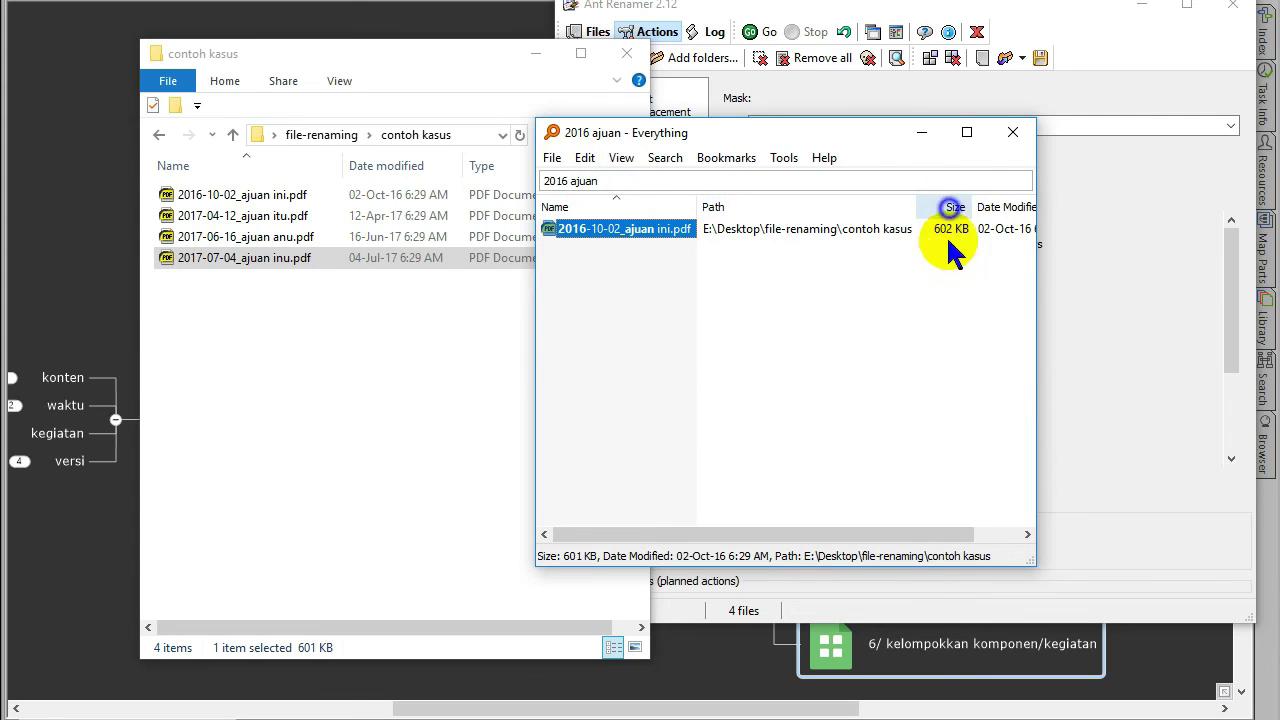
pyautogui.moveTo(1036, 349); pyautogui.dragTo(1112, 370)
# Step: Arrange the contoh kasus folder window and the Everything window side by side
pyautogui.click(432, 320)
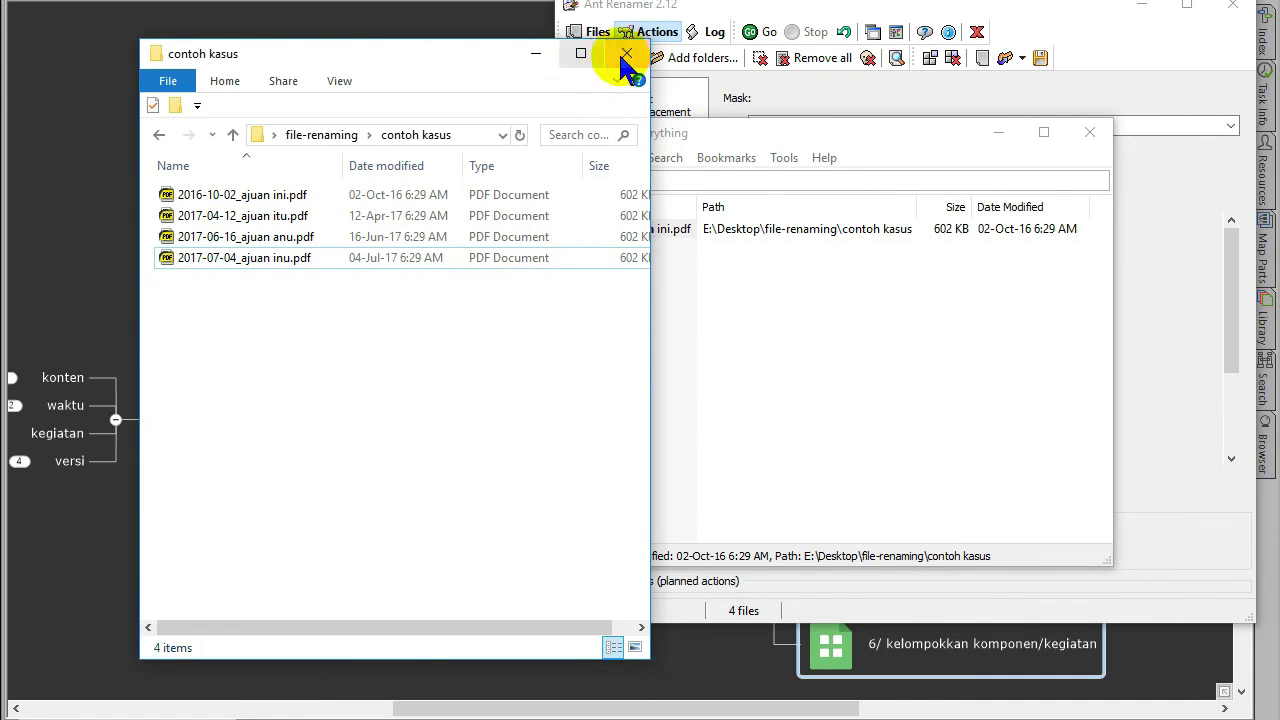
pyautogui.moveTo(380, 58); pyautogui.dragTo(294, 26)
pyautogui.moveTo(586, 129); pyautogui.dragTo(616, 46)
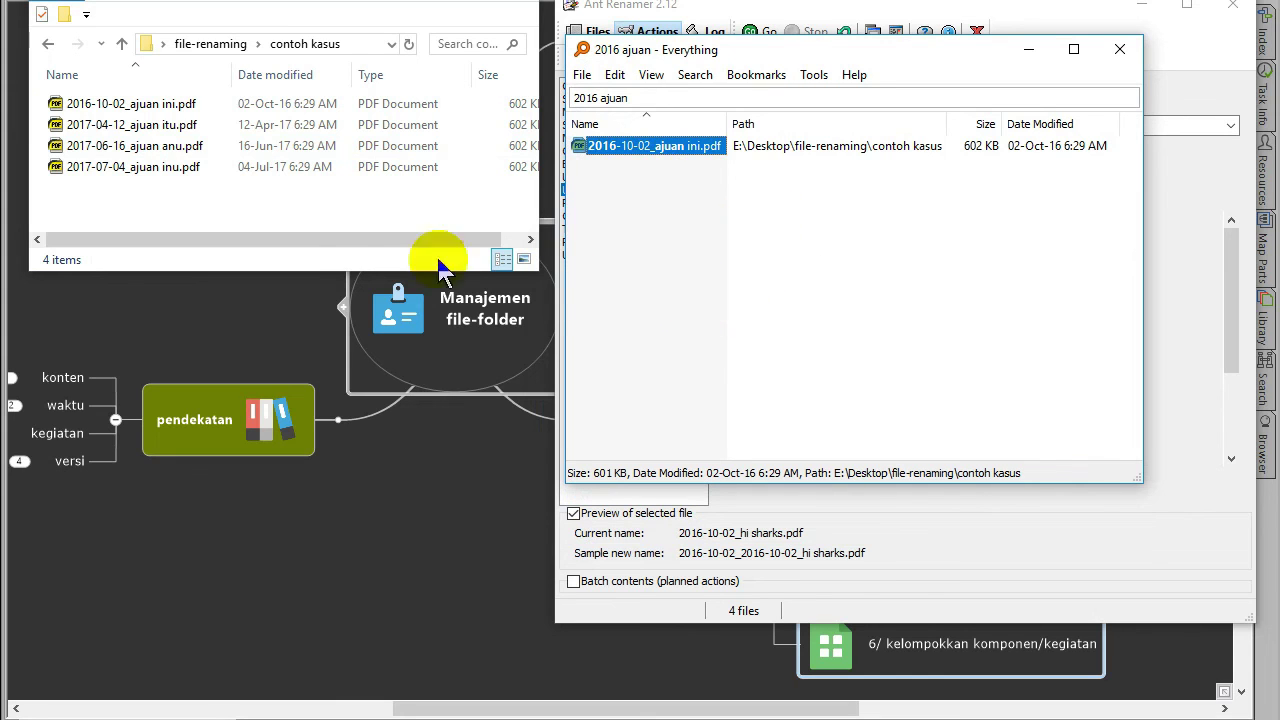
# Step: Move the Everything window below the contoh kasus file list and select 2016-10-02_ajuan ini.pdf in the search results
pyautogui.moveTo(668, 54); pyautogui.dragTo(231, 252)
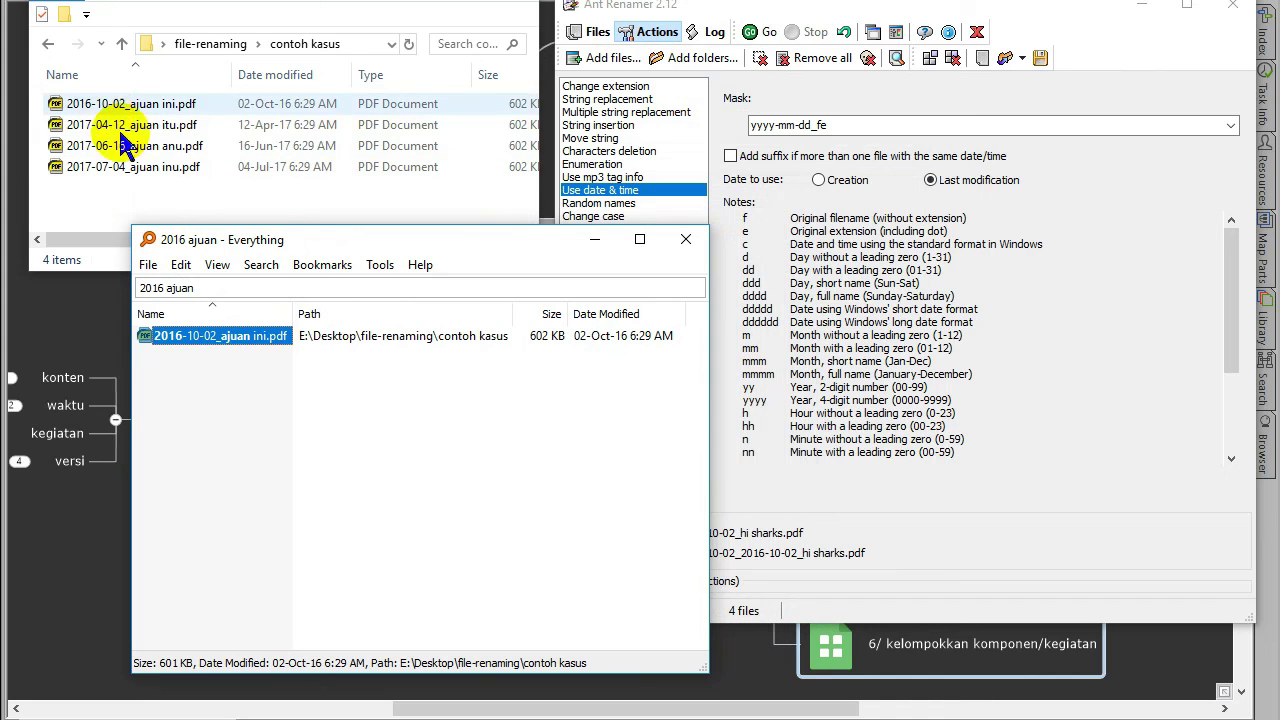
pyautogui.click(250, 290)
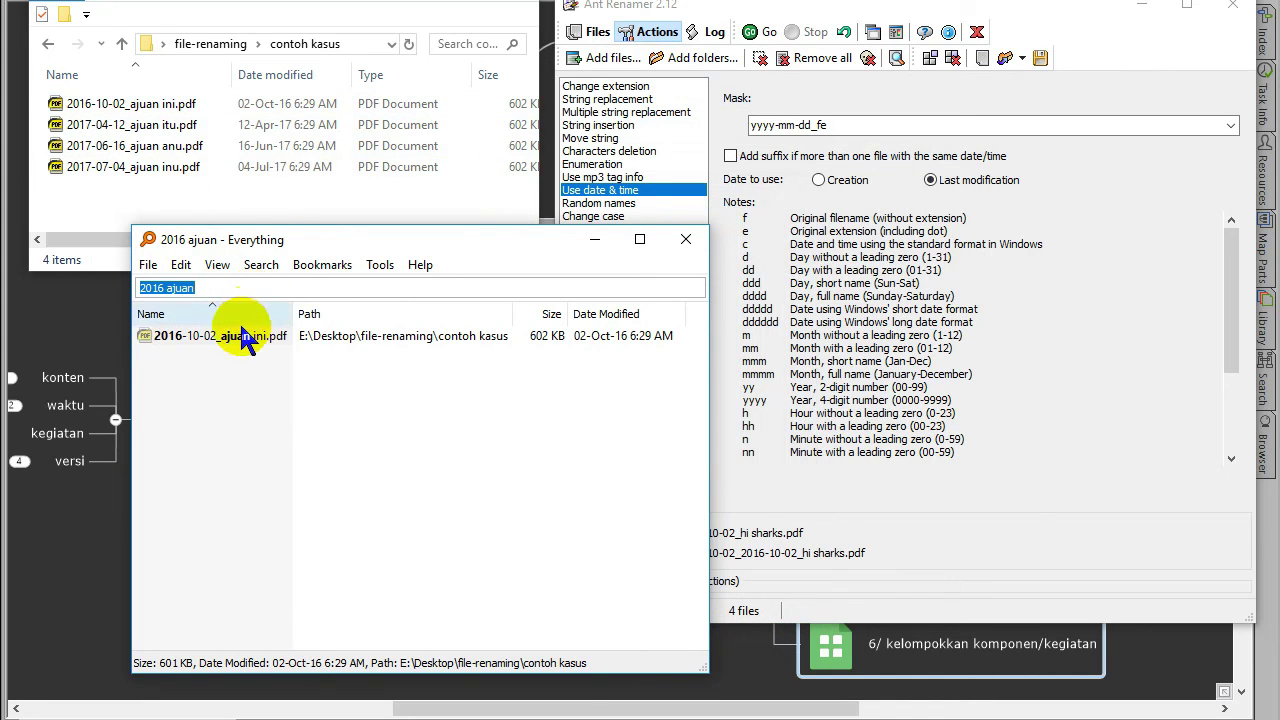
pyautogui.click(241, 336)
pyautogui.rightClick(241, 336)
pyautogui.click(202, 370)
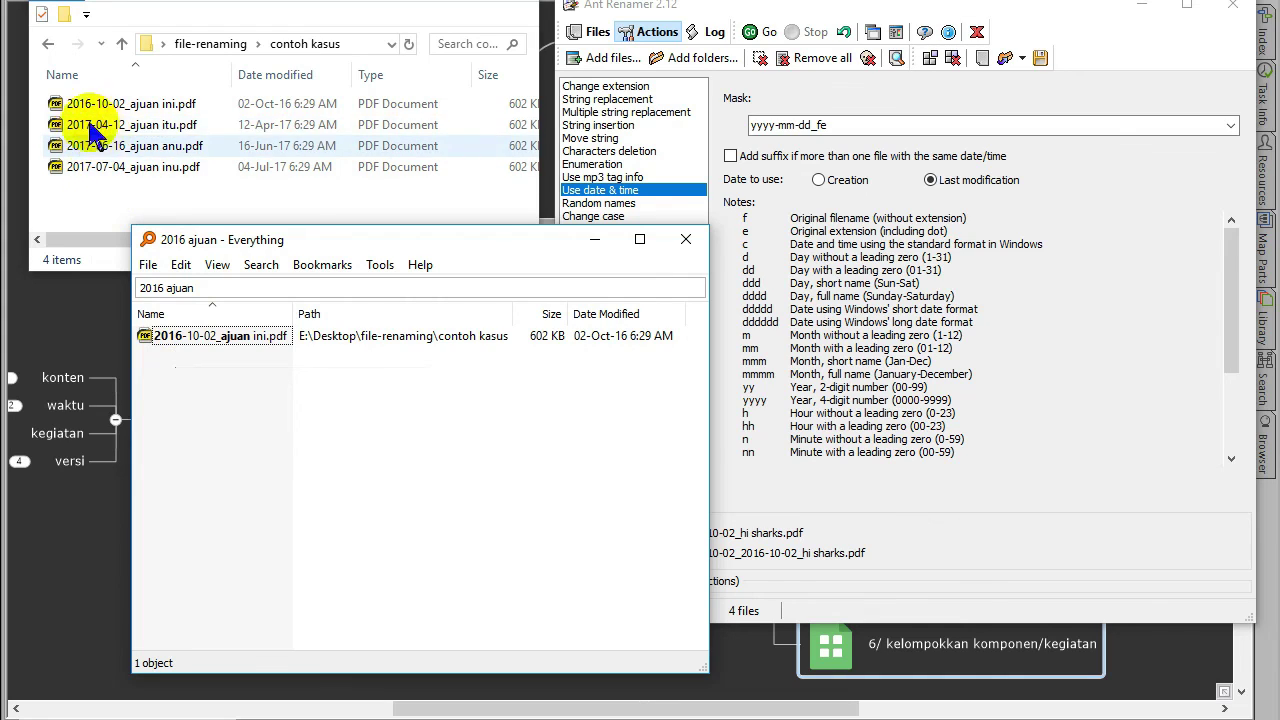
pyautogui.click(251, 338)
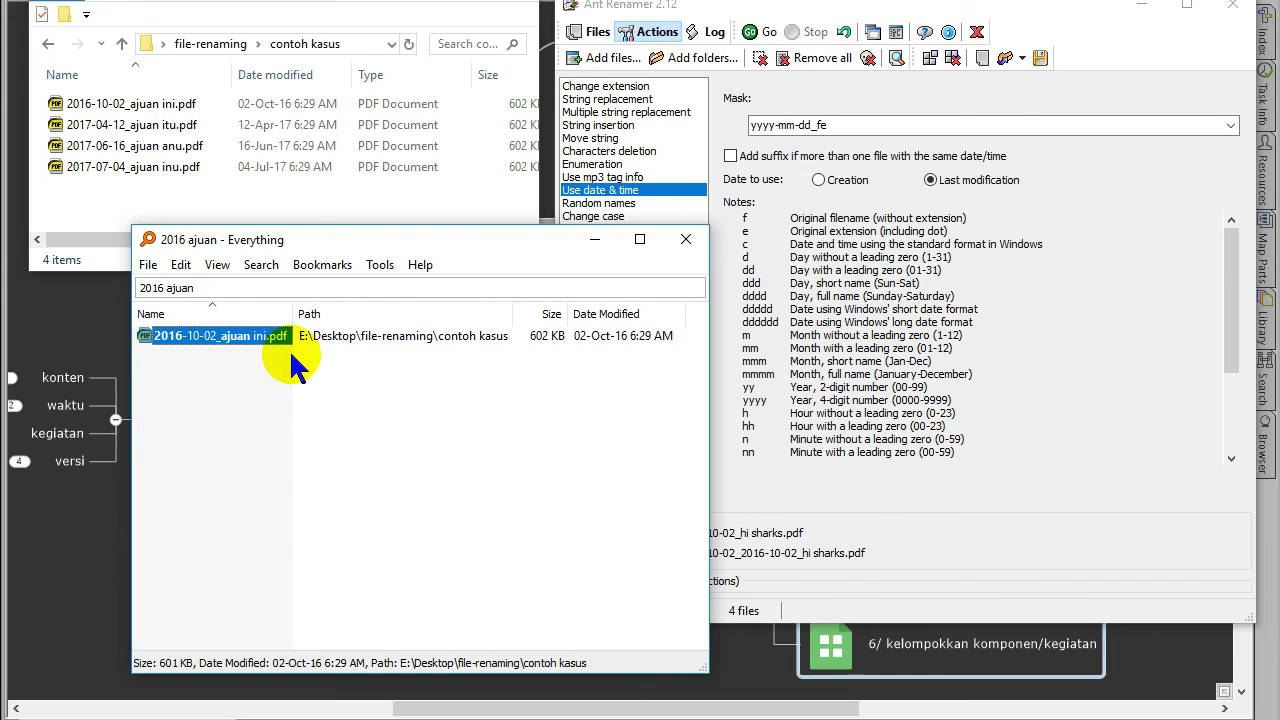
# Step: Narrow the Everything query to "2016-10 ajuan", select 2016-10-02_ajuan ini.pdf and close the search window
pyautogui.click(236, 285)
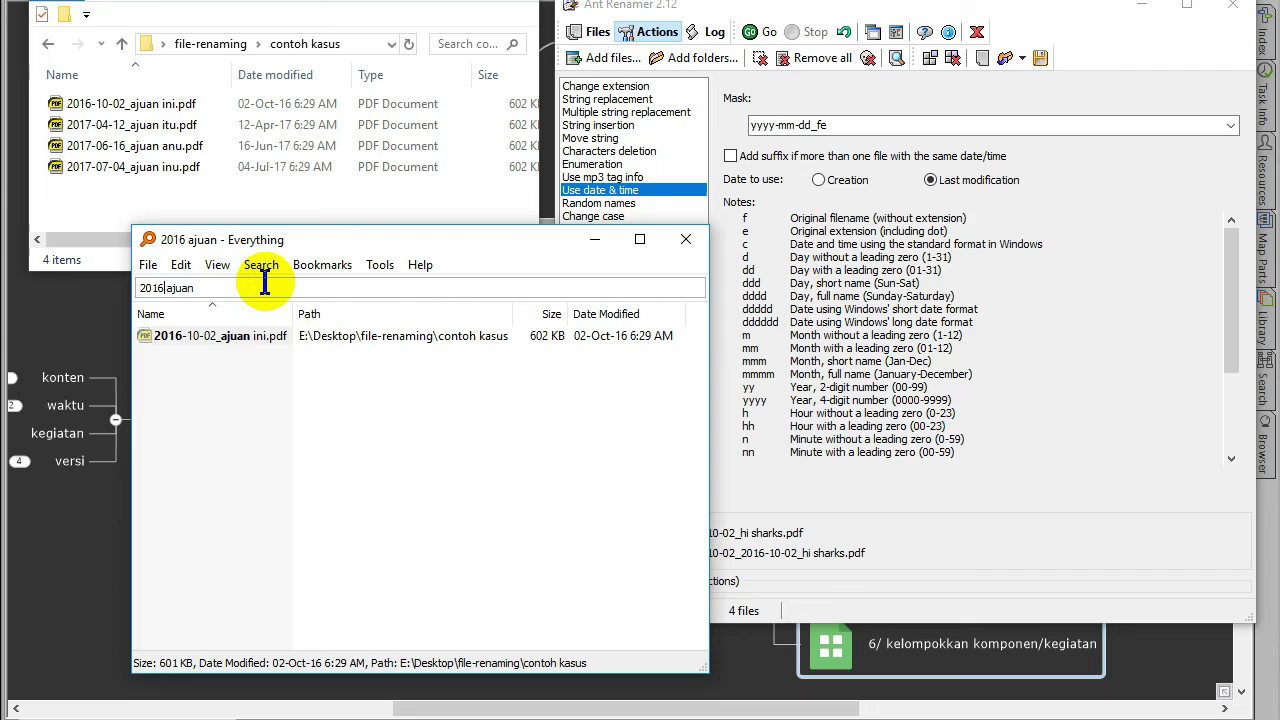
pyautogui.write('-')
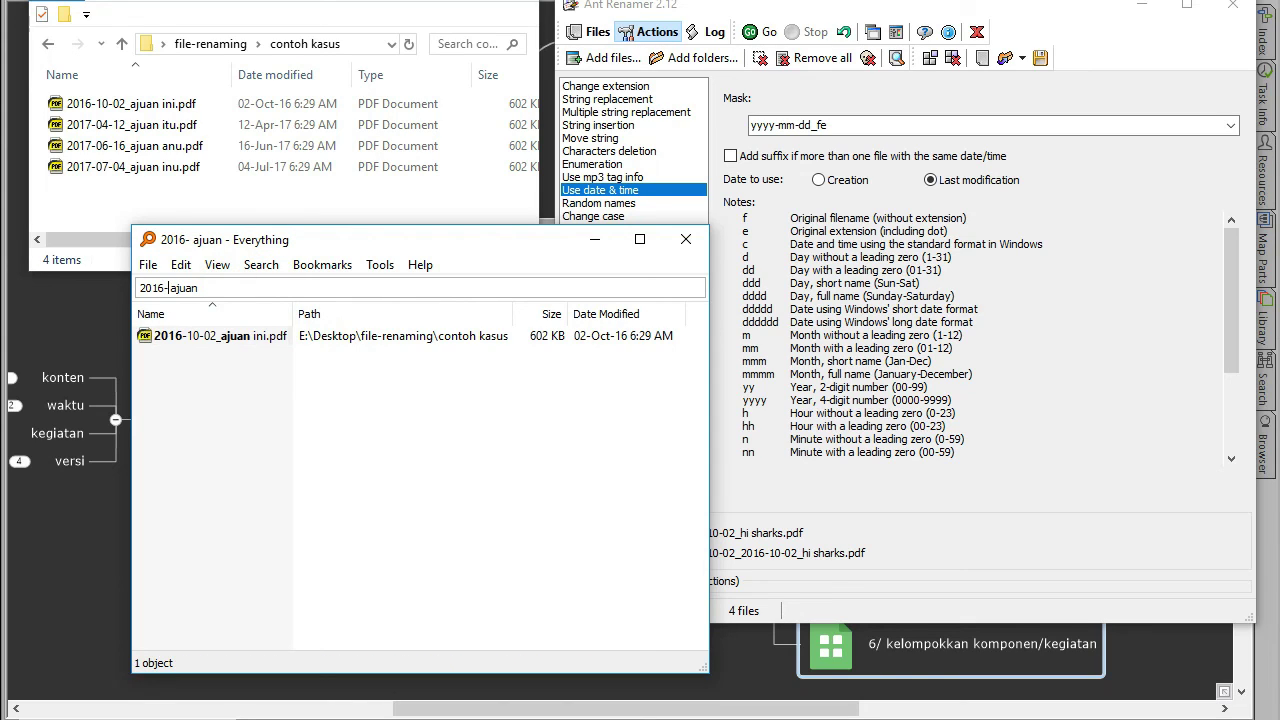
pyautogui.write('10')
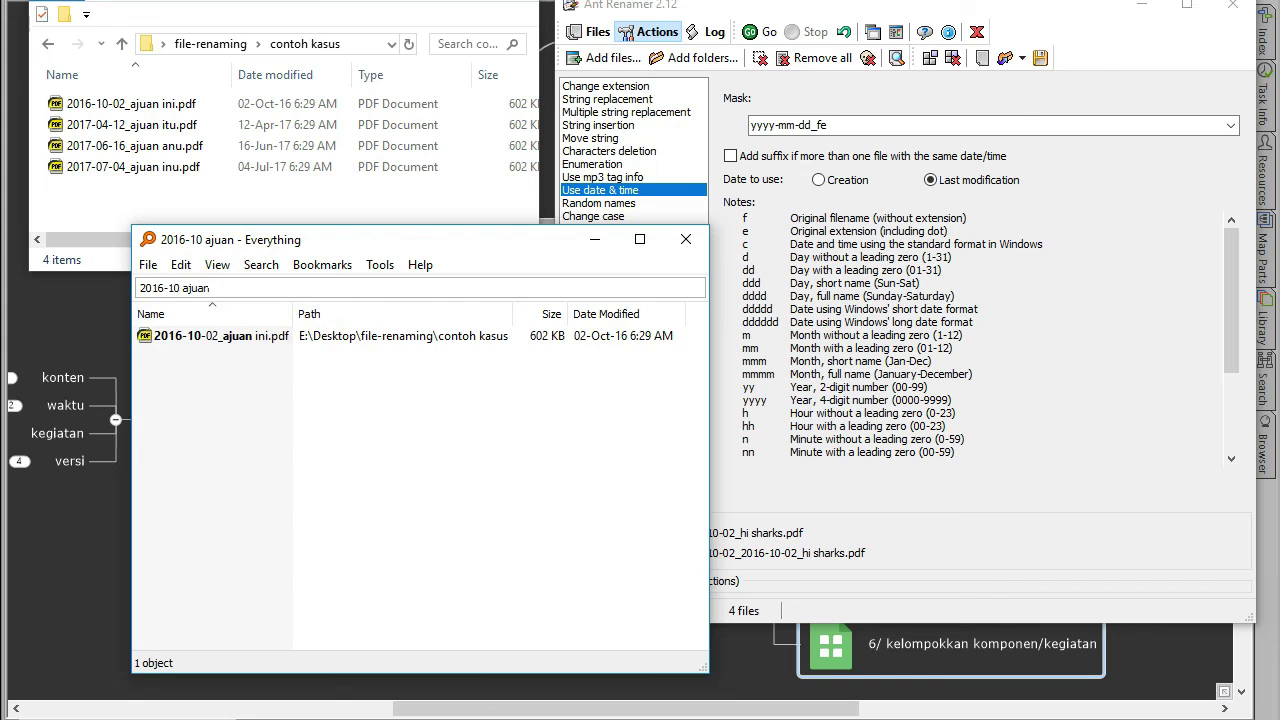
pyautogui.click(205, 337)
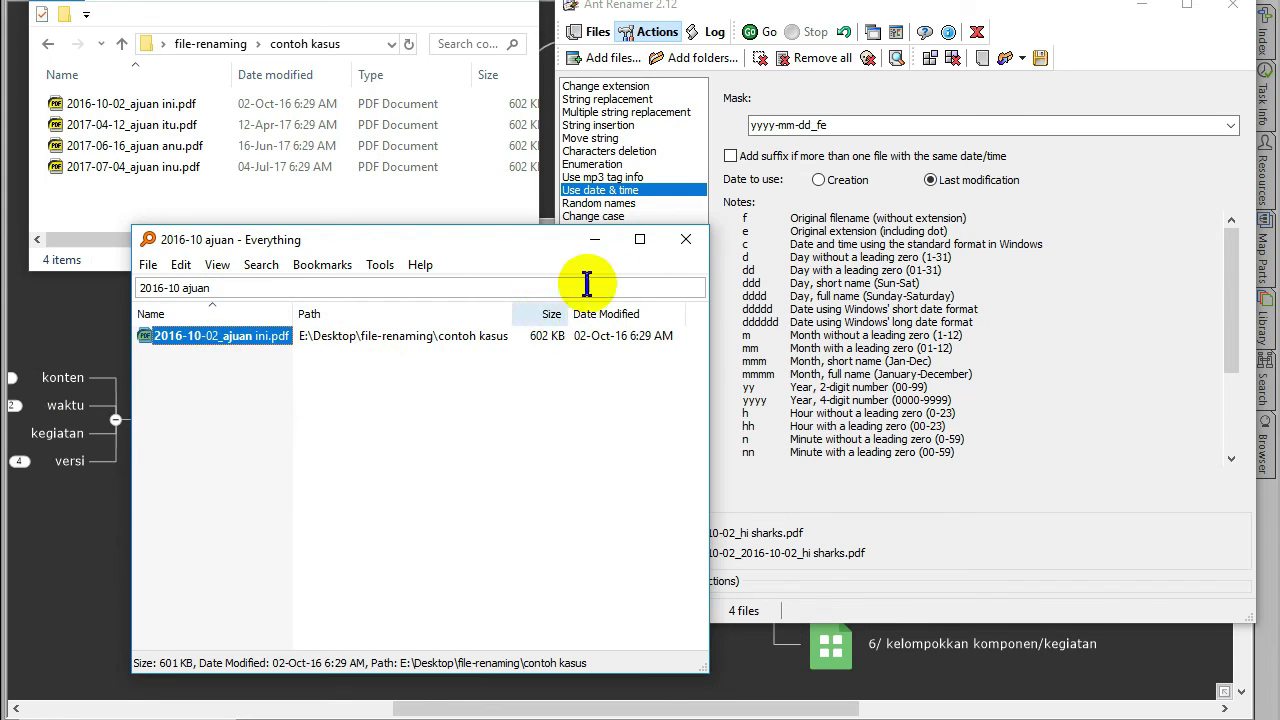
pyautogui.click(687, 241)
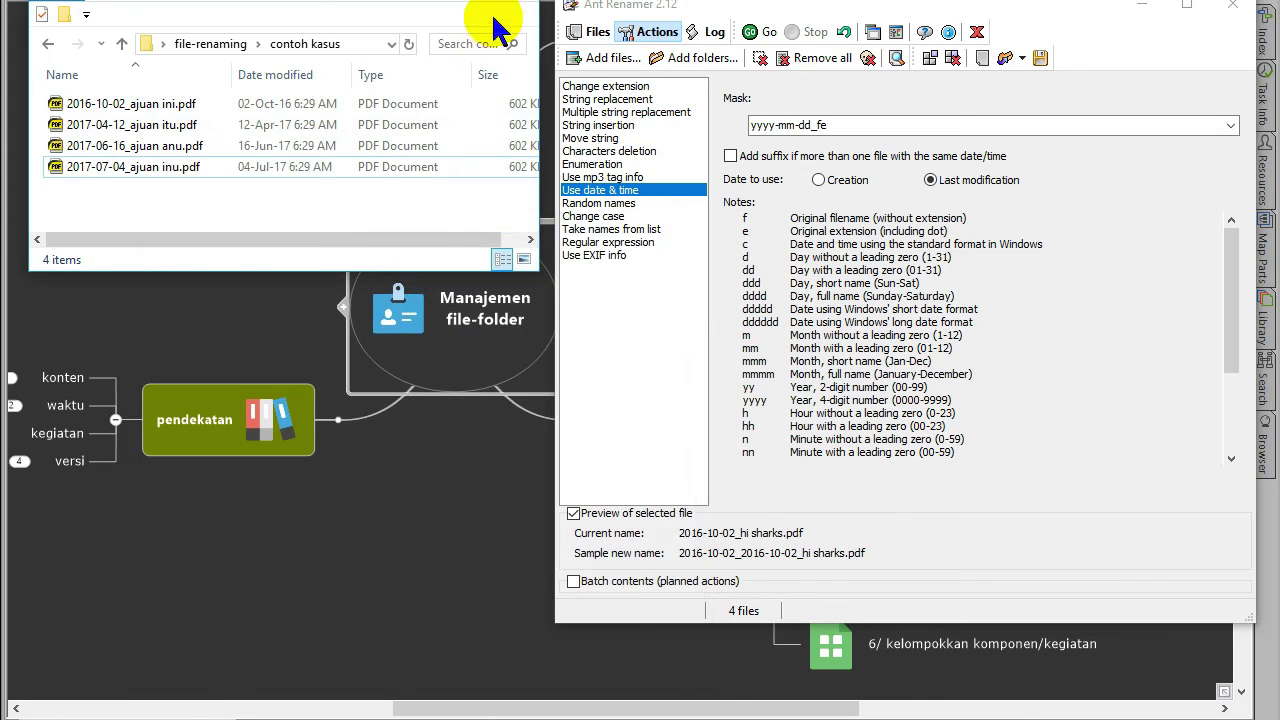
# Step: Review the "Use date & time" action's mask and date codes in Ant Renamer, and close the program
pyautogui.moveTo(689, 8); pyautogui.dragTo(487, 0)
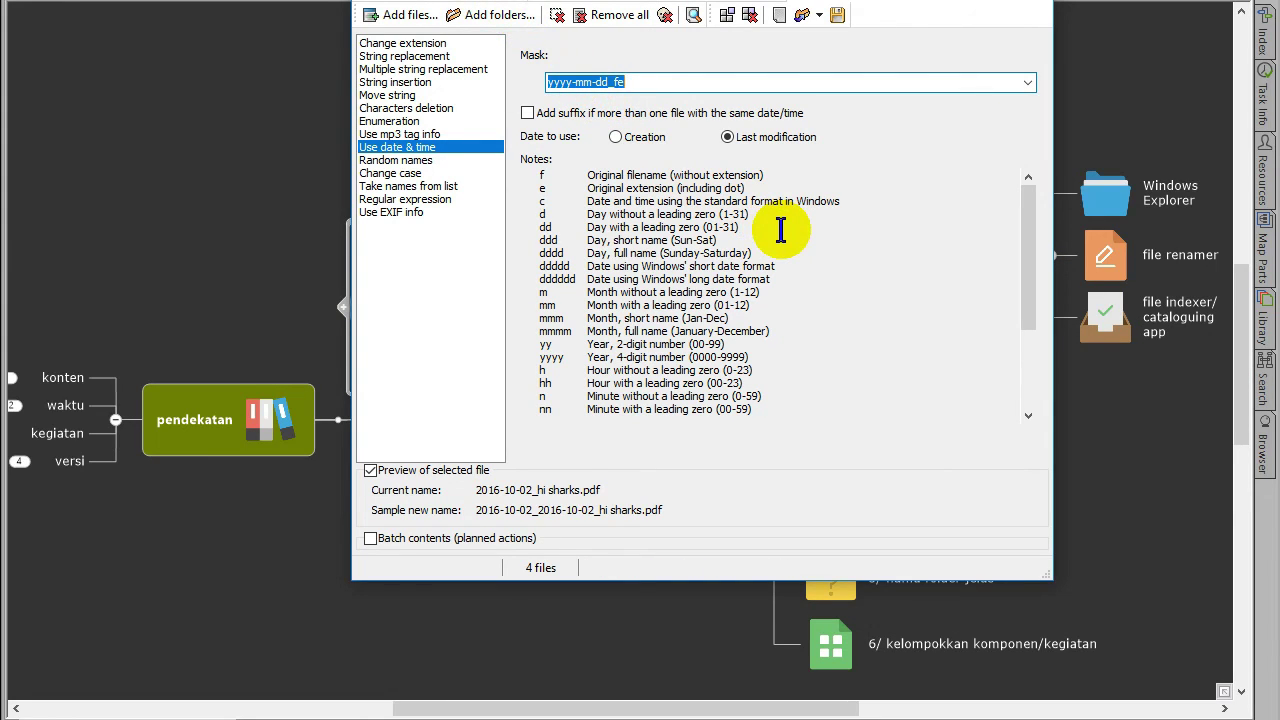
pyautogui.click(430, 160)
pyautogui.click(424, 148)
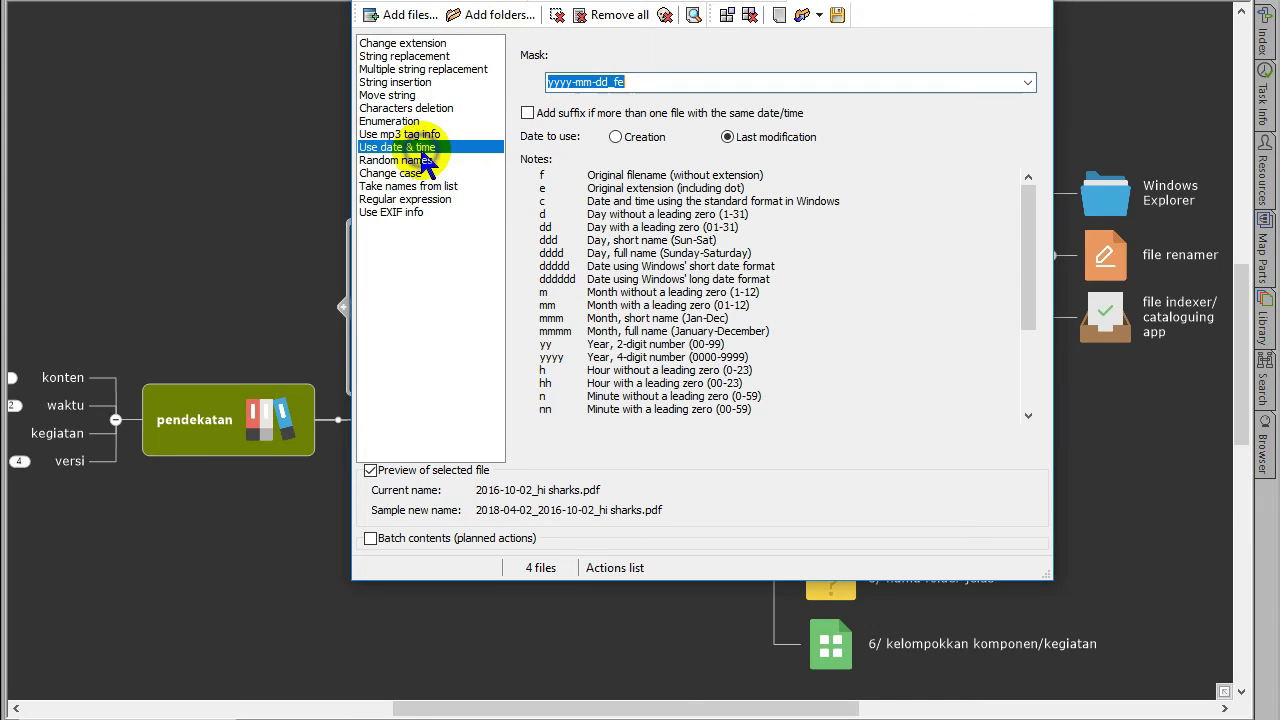
pyautogui.click(640, 147)
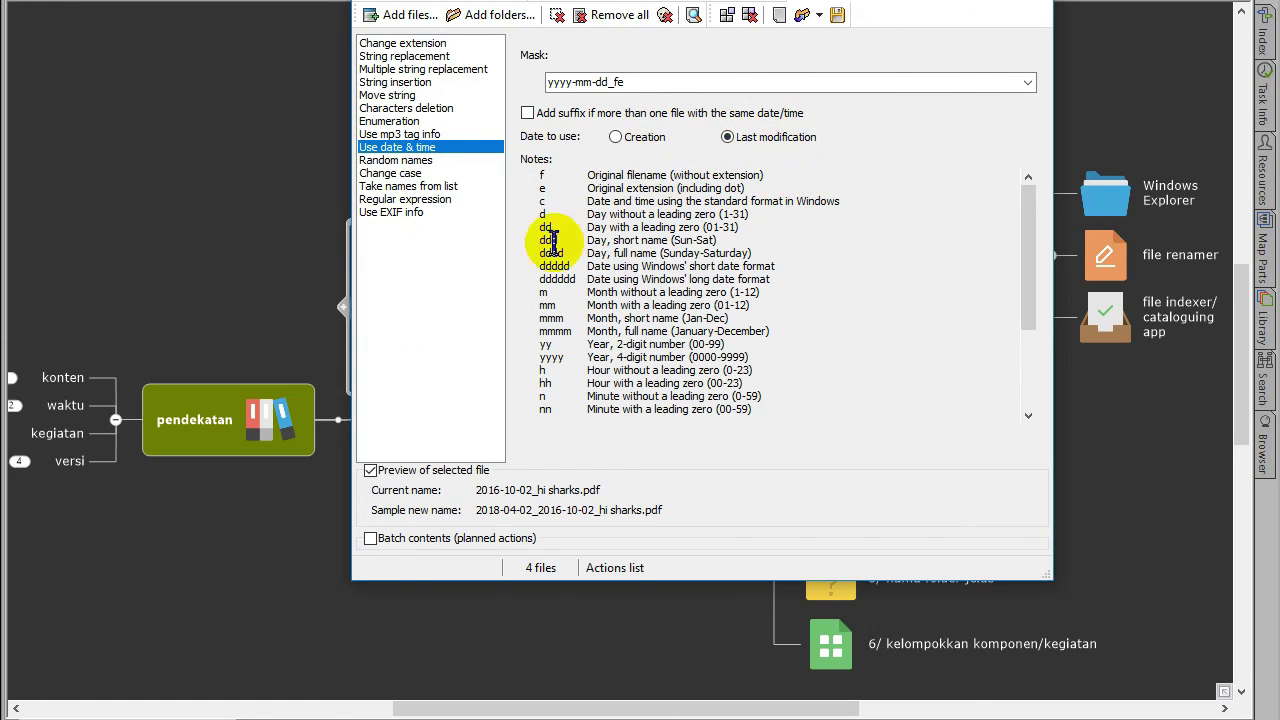
pyautogui.moveTo(800, 0); pyautogui.dragTo(823, 43)
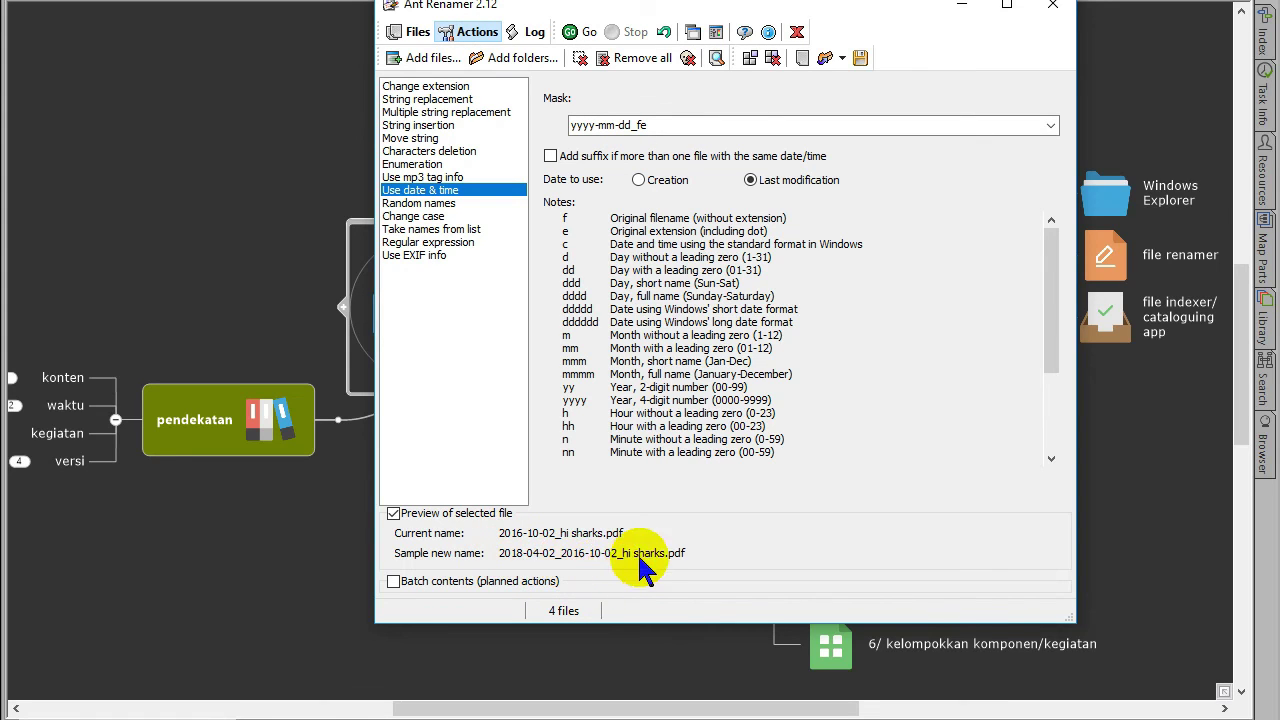
pyautogui.click(1052, 4)
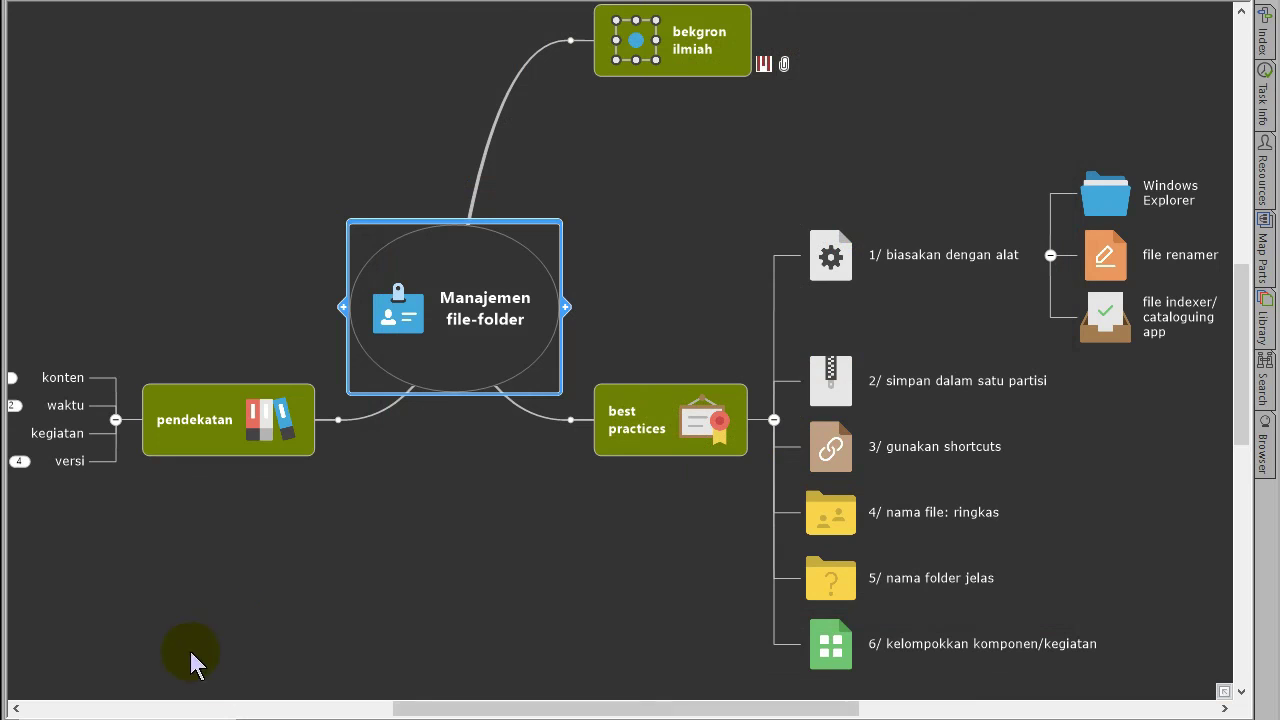
# Step: Launch Renamemaster from the Start menu
pyautogui.press('super')
pyautogui.scroll(-5, 307, 615)
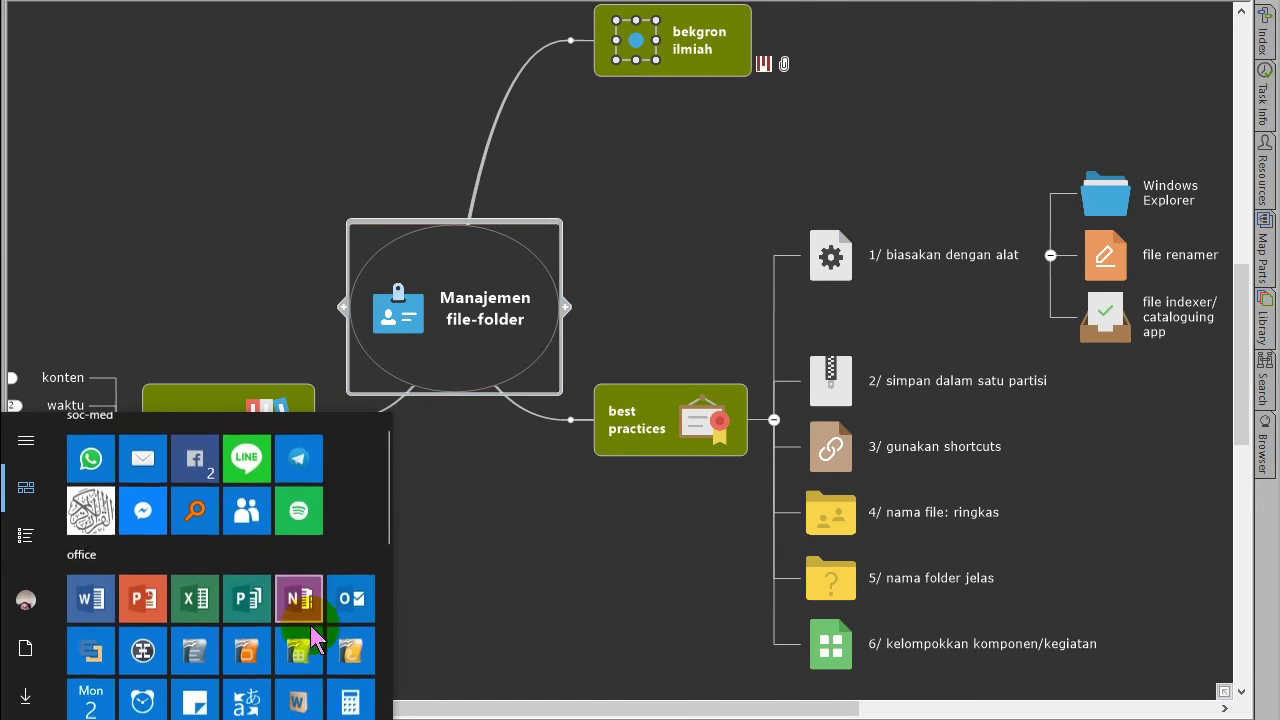
pyautogui.scroll(-1, 307, 615)
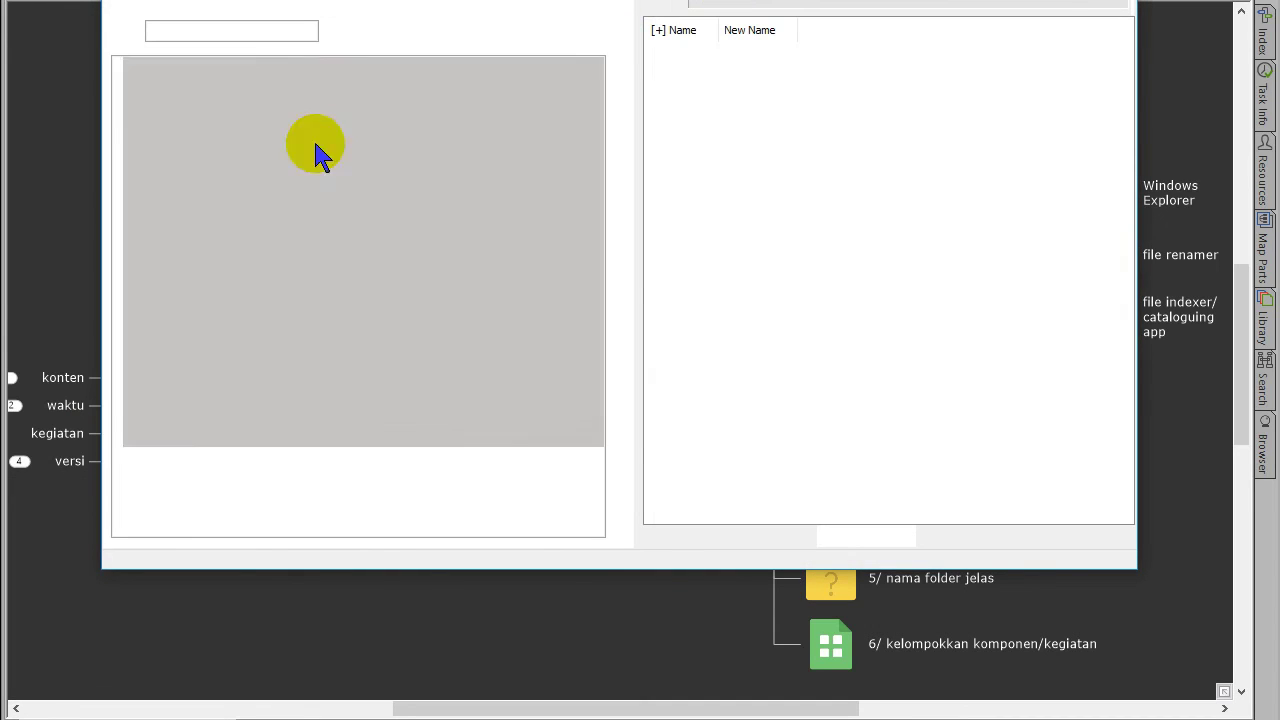
pyautogui.click(781, 130)
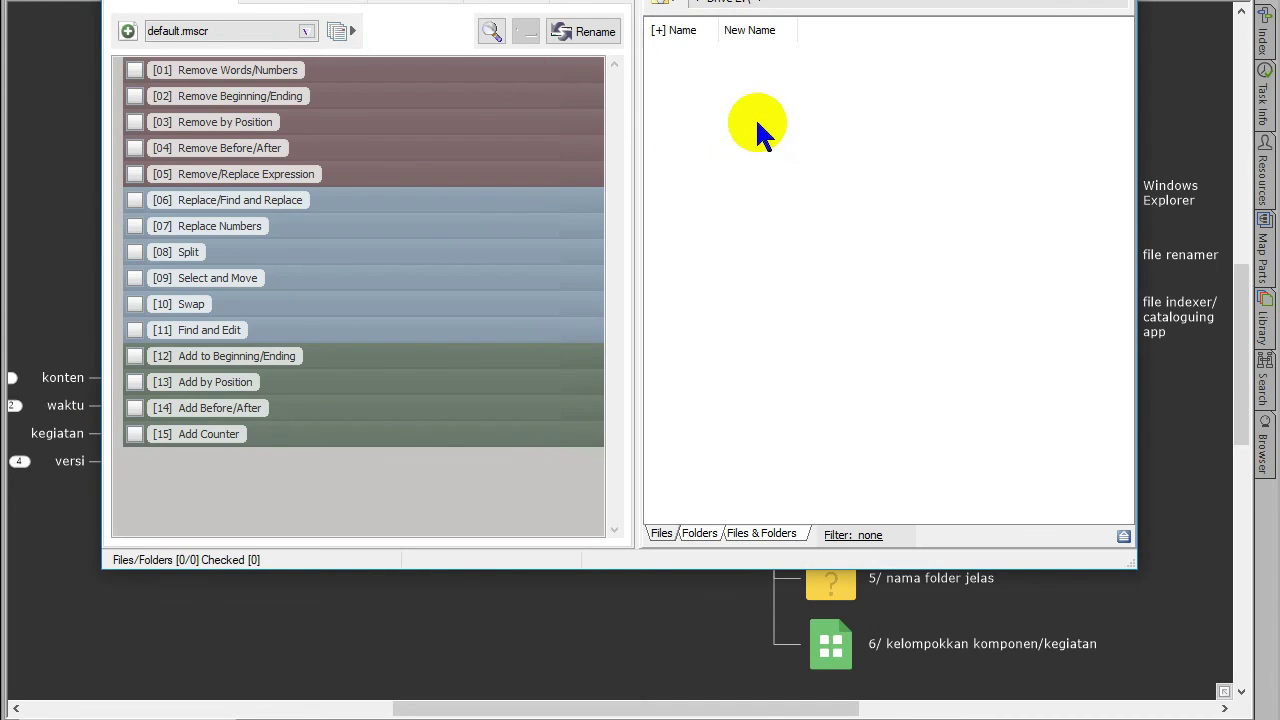
# Step: Open the contoh kasus folder inside the desktop's file-renaming folder in File Explorer and enlarge the window
pyautogui.hotkey('alt', 'Tab')
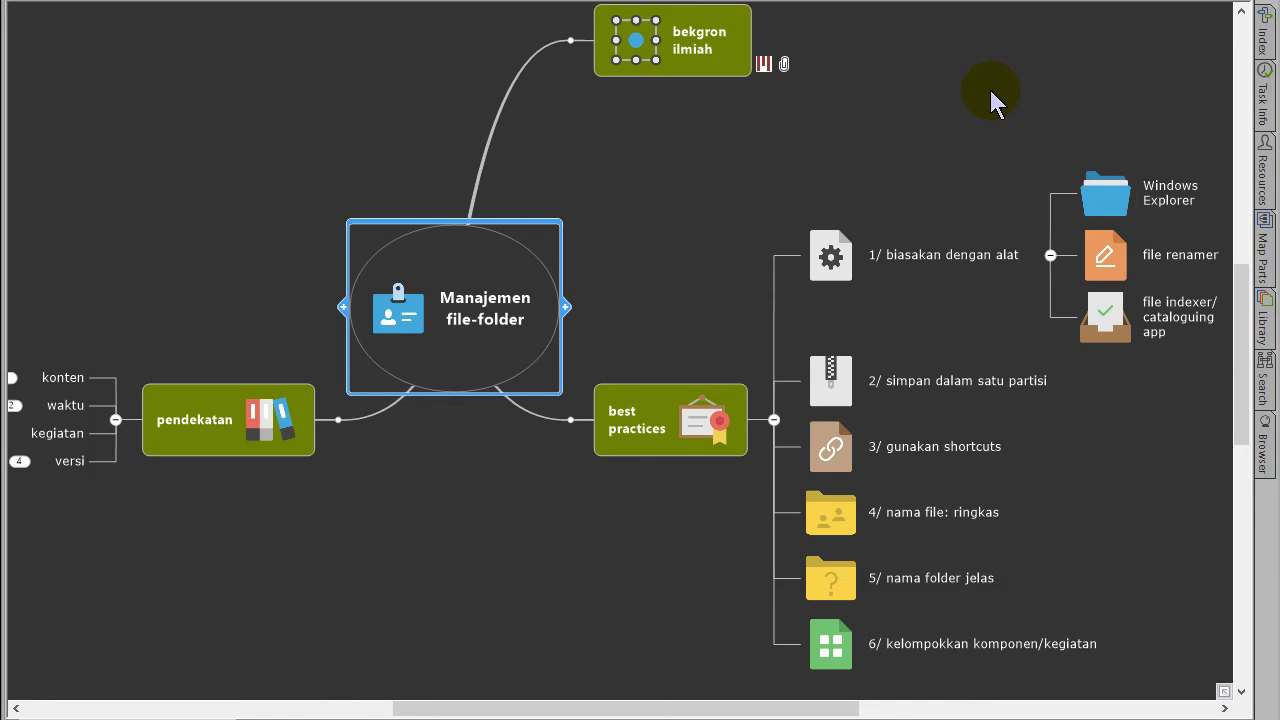
pyautogui.press('super+e')
pyautogui.doubleClick(200, 138)
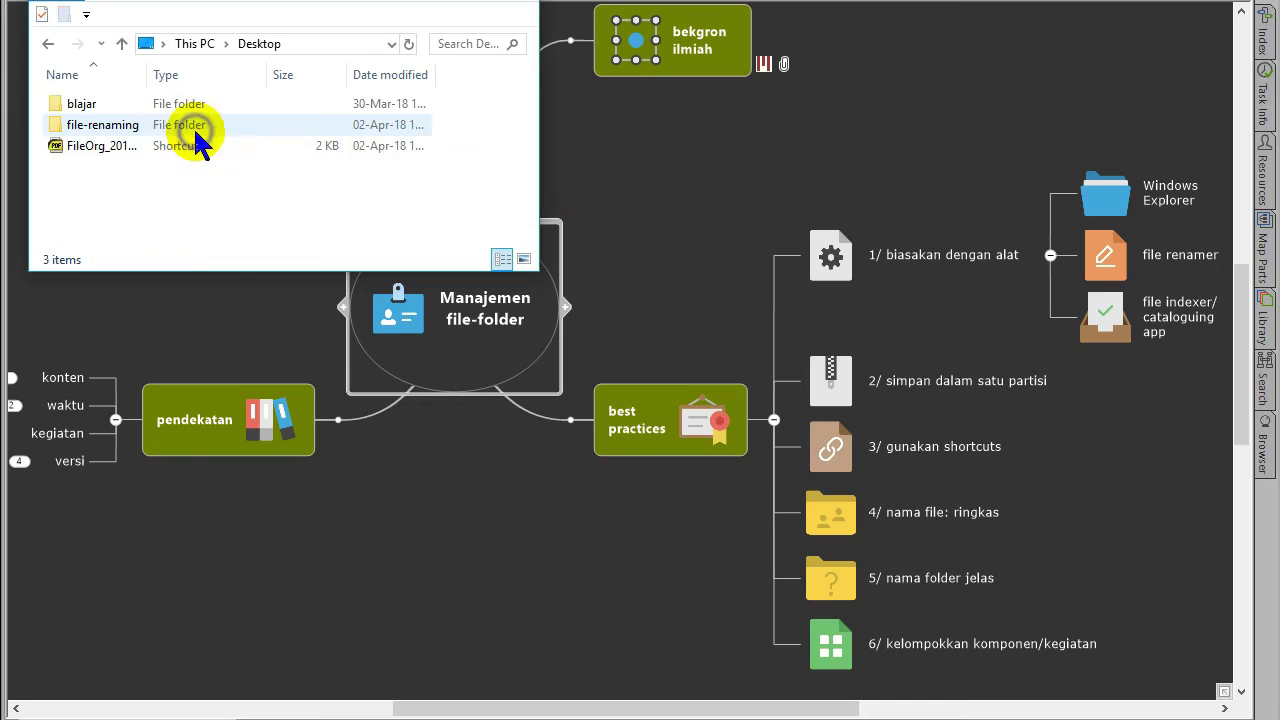
pyautogui.doubleClick(38, 126)
pyautogui.click(125, 125)
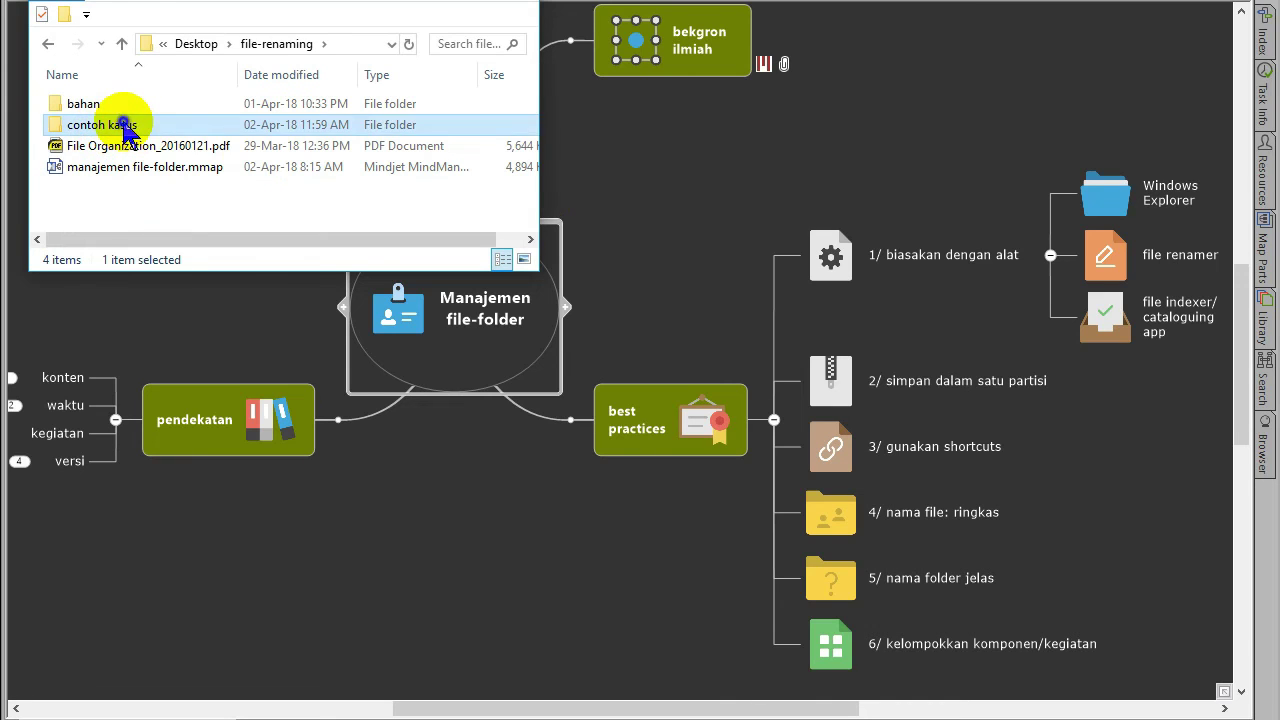
pyautogui.doubleClick(125, 125)
pyautogui.moveTo(201, 76); pyautogui.dragTo(238, 83)
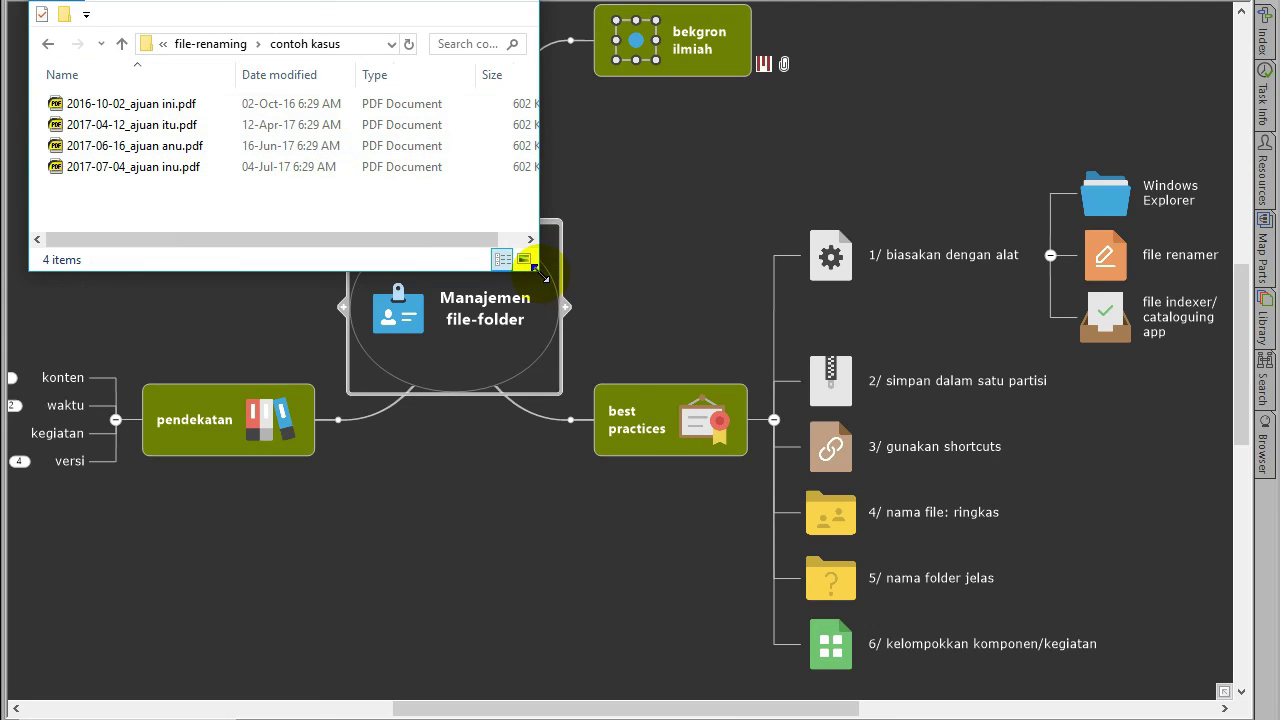
pyautogui.moveTo(543, 276); pyautogui.dragTo(666, 371)
# Step: Load the four ajuan PDFs from the contoh kasus folder into Renamemaster and adjust the Name column width
pyautogui.hotkey('alt', 'Tab')
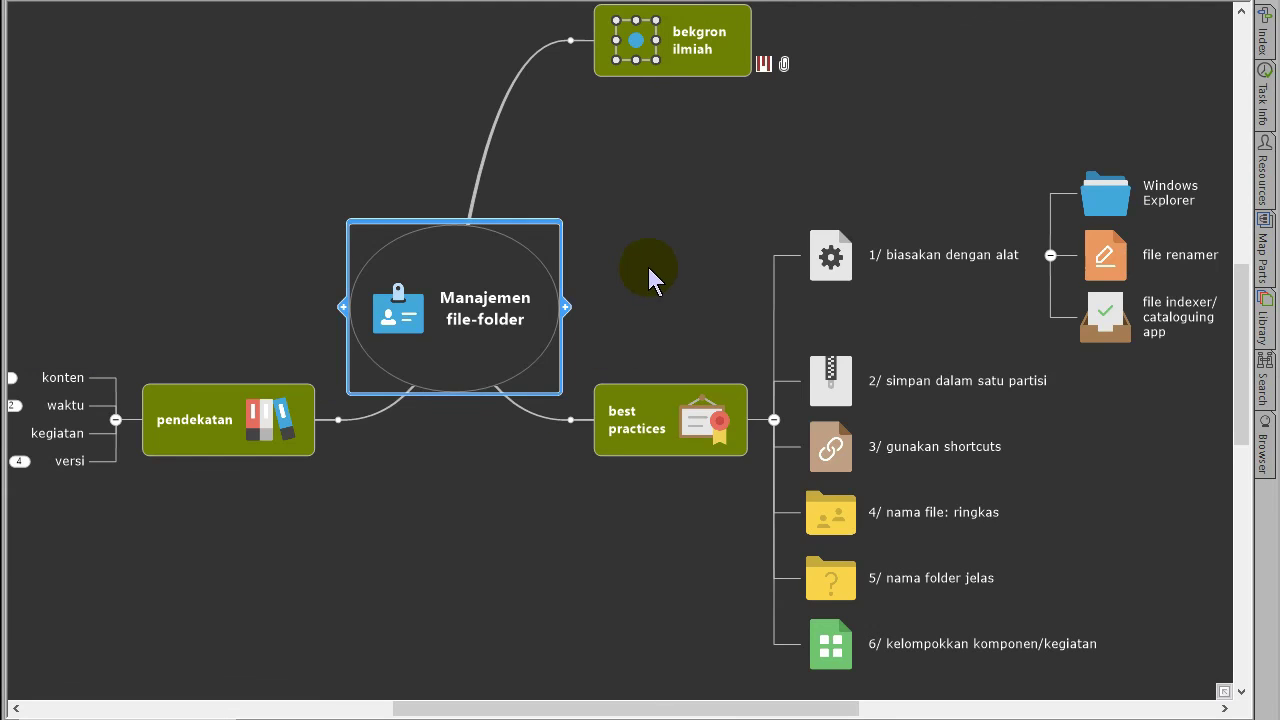
pyautogui.hotkey('alt', 'Tab')
pyautogui.hotkey('alt', 'Tab')
pyautogui.hotkey('alt', 'Tab')
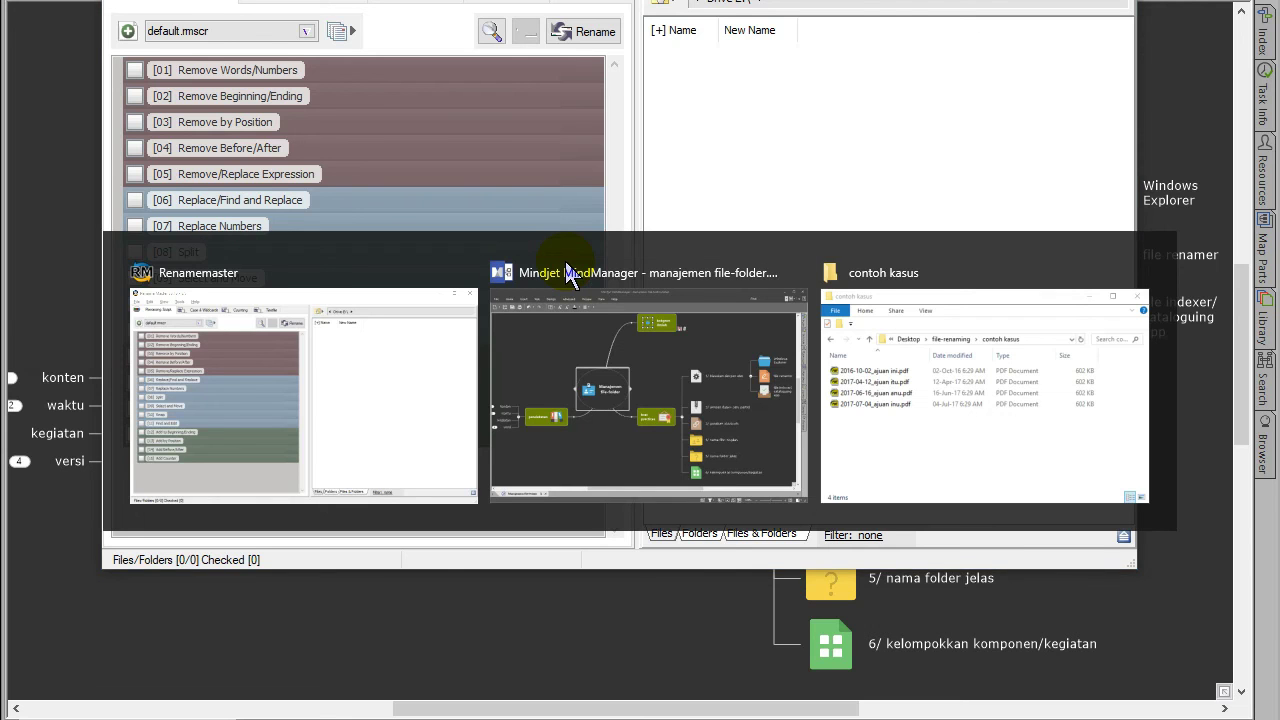
pyautogui.hotkey('alt', 'Tab')
pyautogui.moveTo(123, 135); pyautogui.dragTo(750, 162)
pyautogui.click(718, 169)
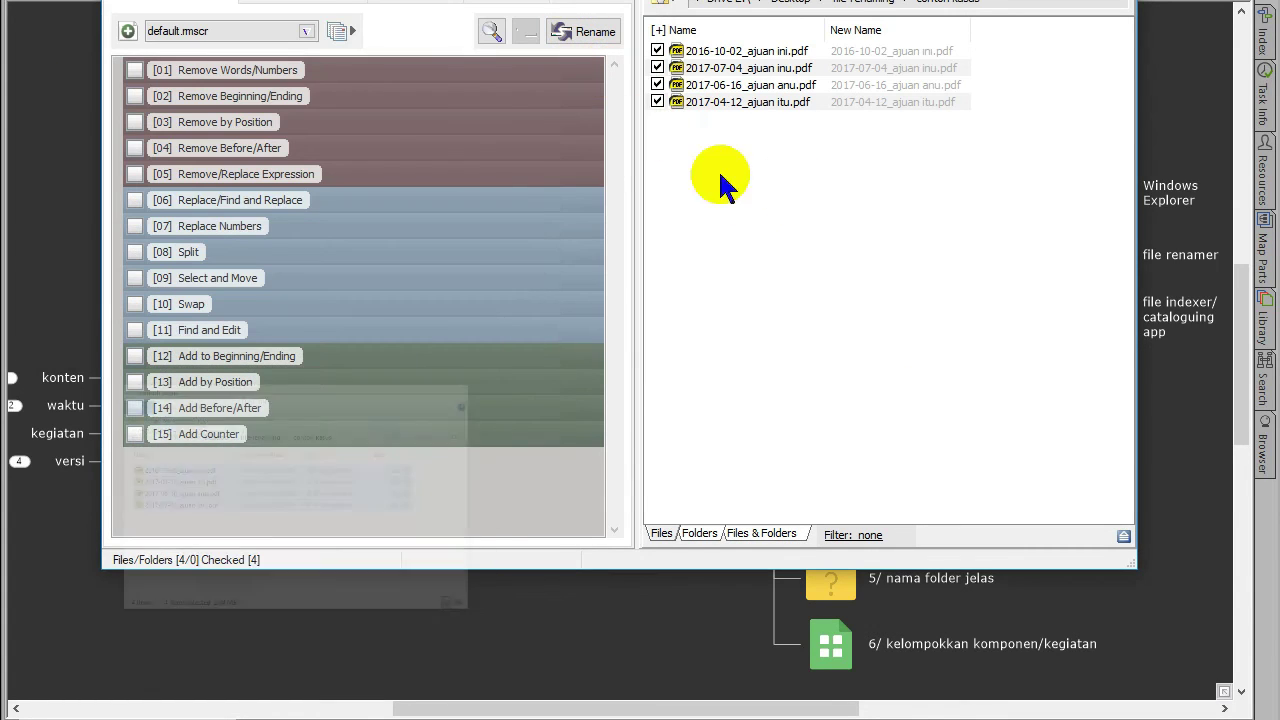
pyautogui.moveTo(866, 33); pyautogui.dragTo(880, 34)
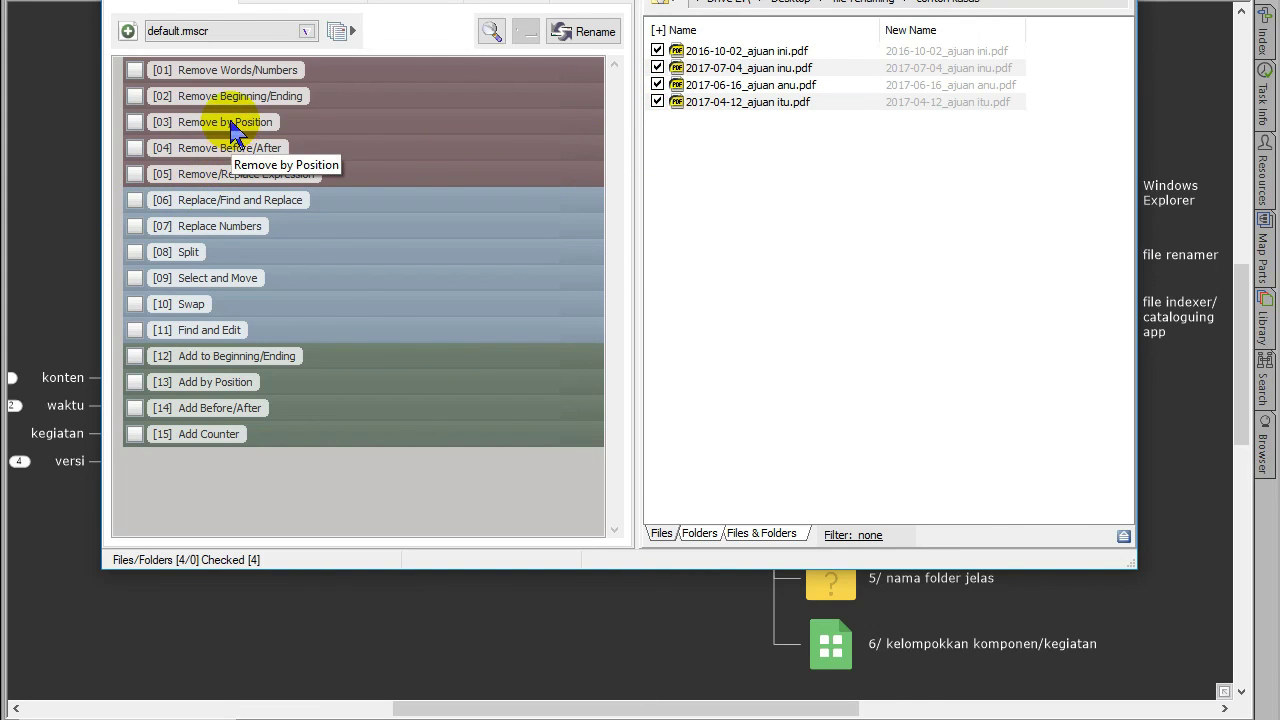
# Step: Try the Remove Words/Numbers rule with all Numbers removed from the Name, and turn the rule off
pyautogui.click(162, 72)
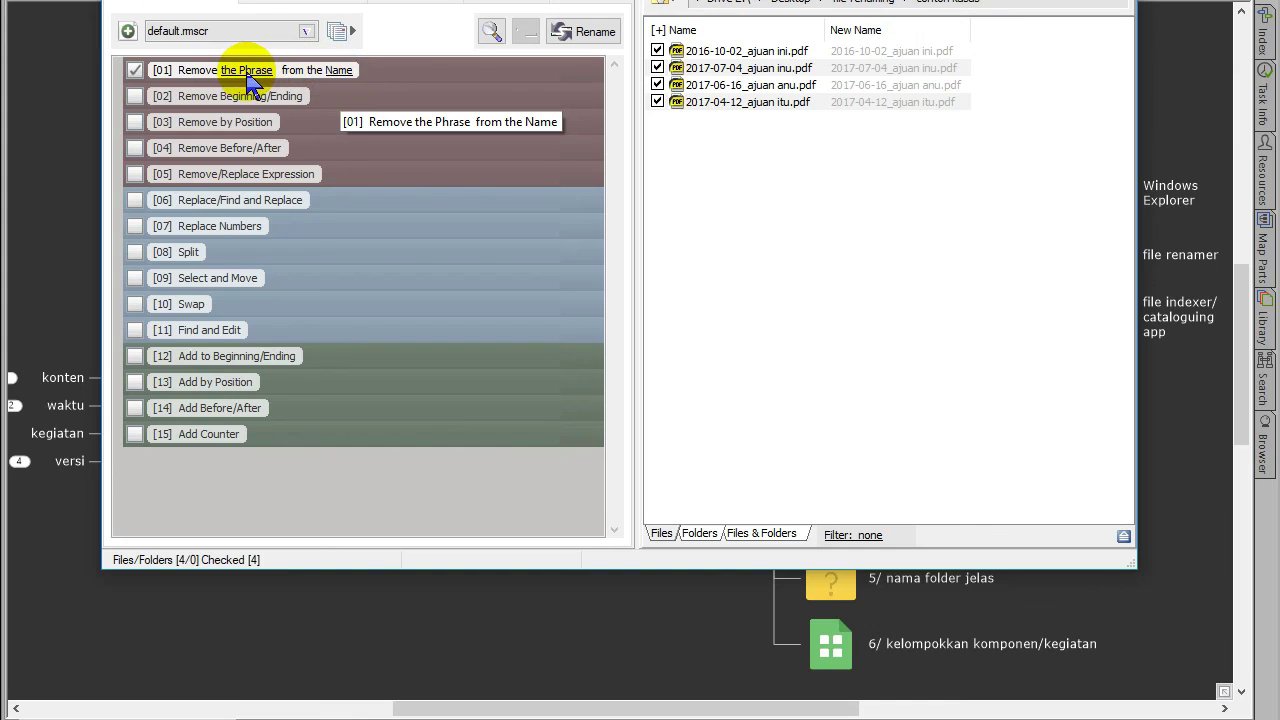
pyautogui.click(186, 72)
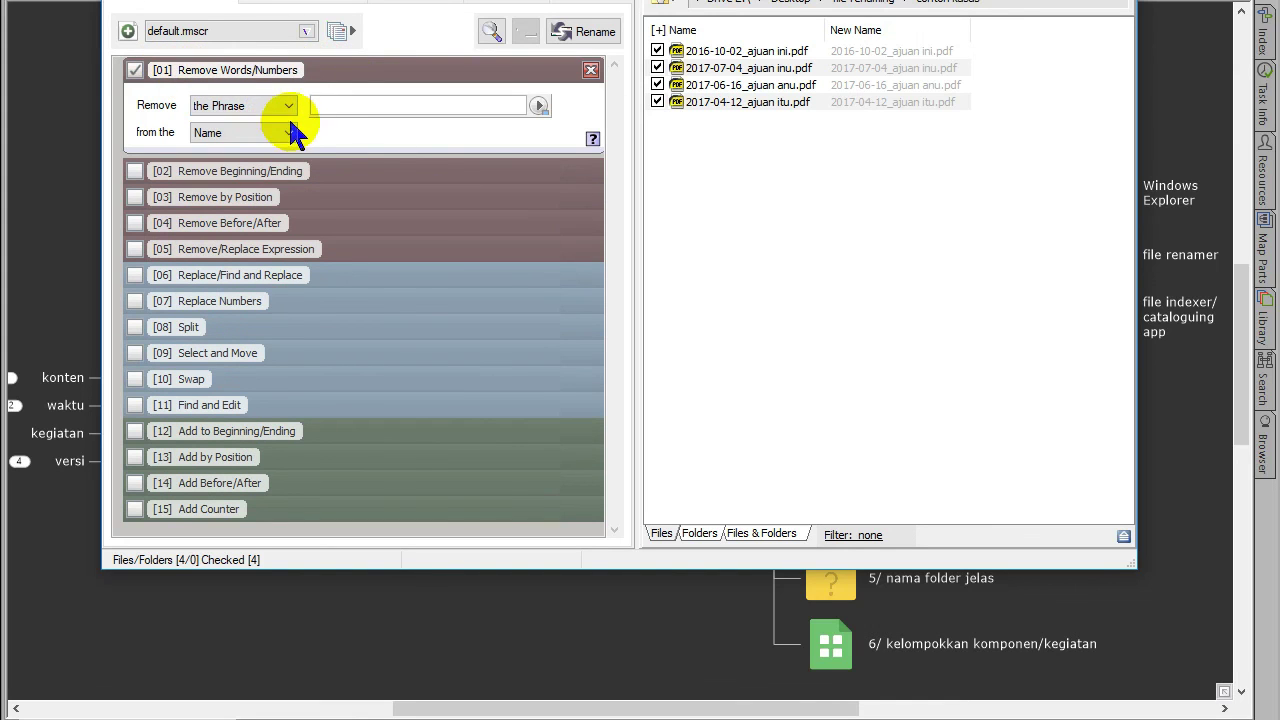
pyautogui.click(289, 105)
pyautogui.click(288, 106)
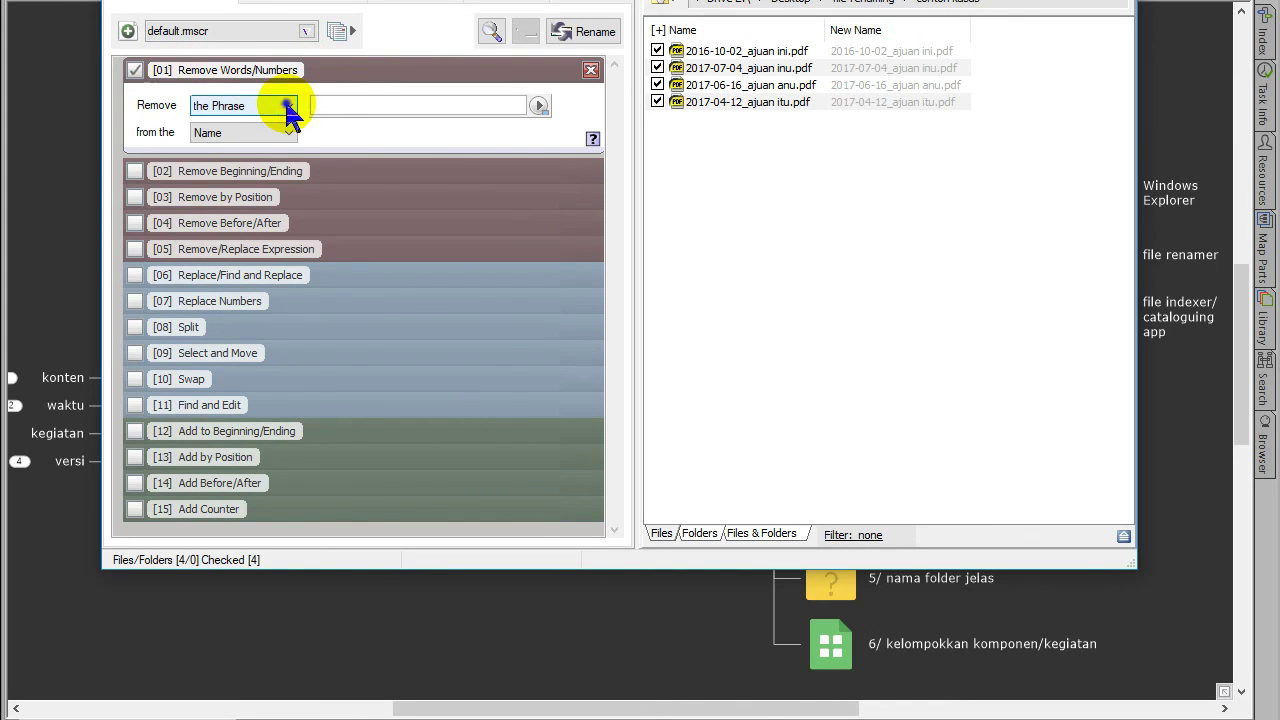
pyautogui.click(288, 106)
pyautogui.click(252, 148)
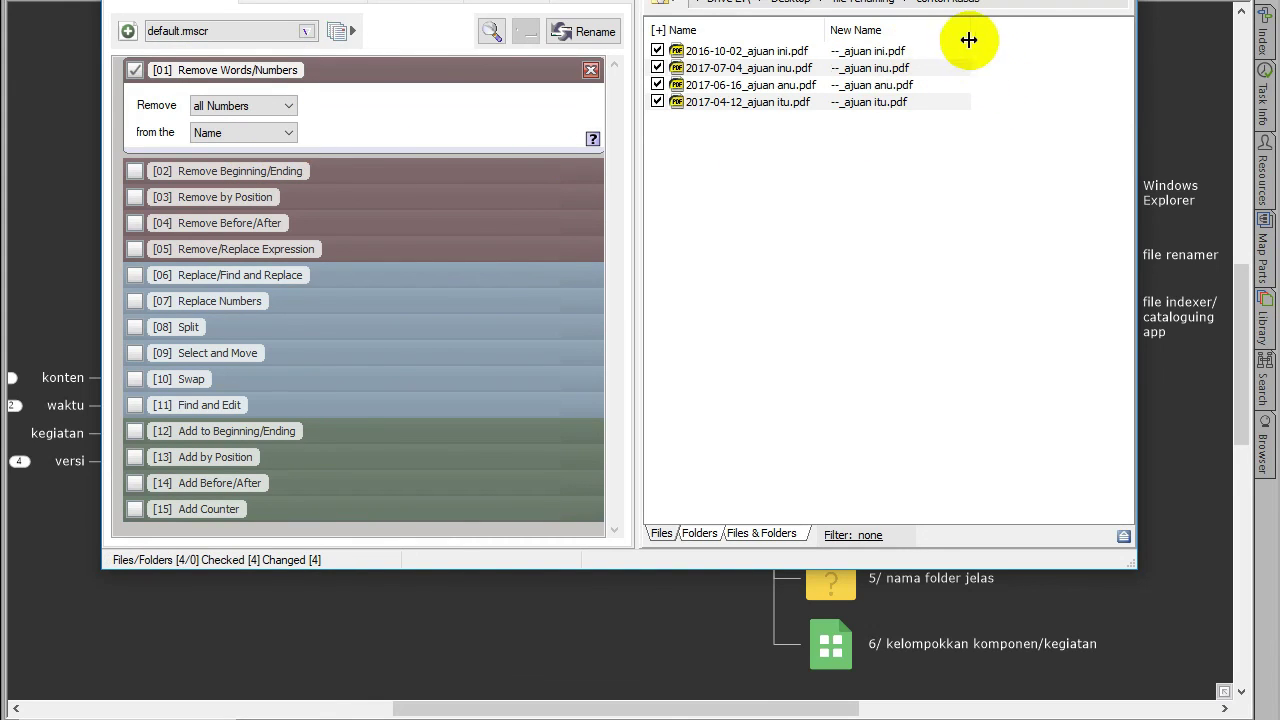
pyautogui.moveTo(973, 35); pyautogui.dragTo(995, 38)
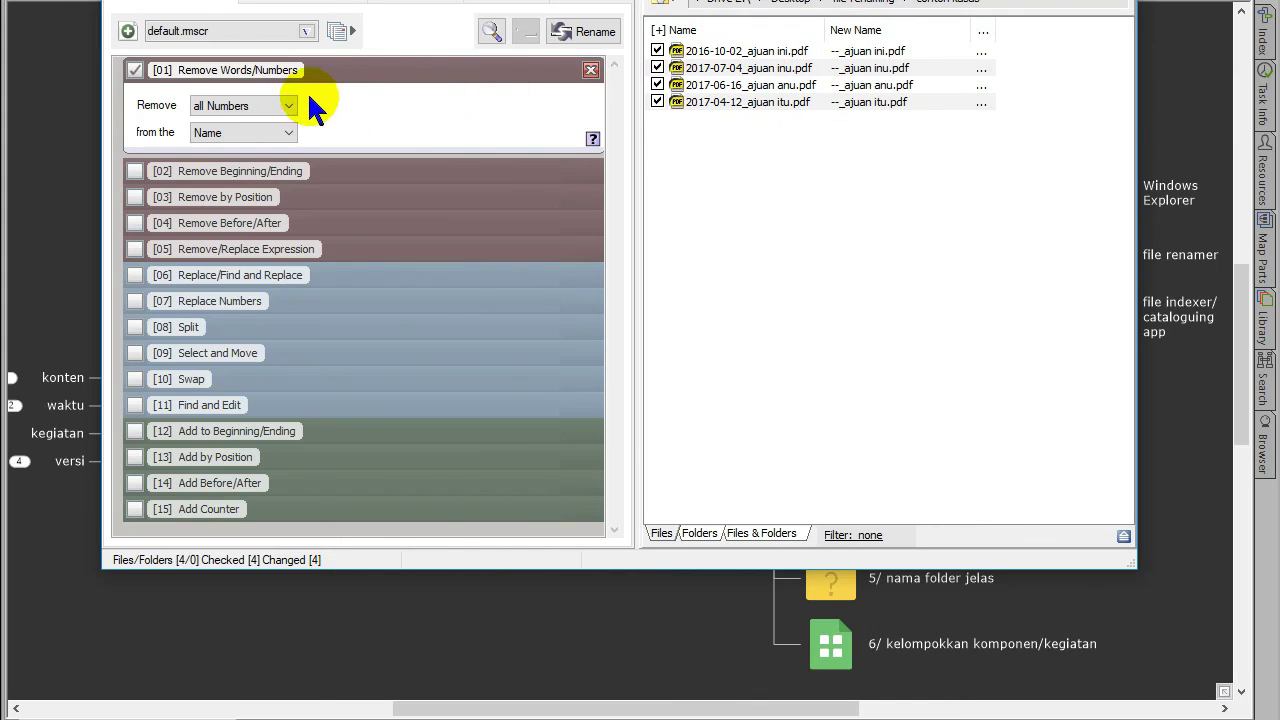
pyautogui.click(134, 70)
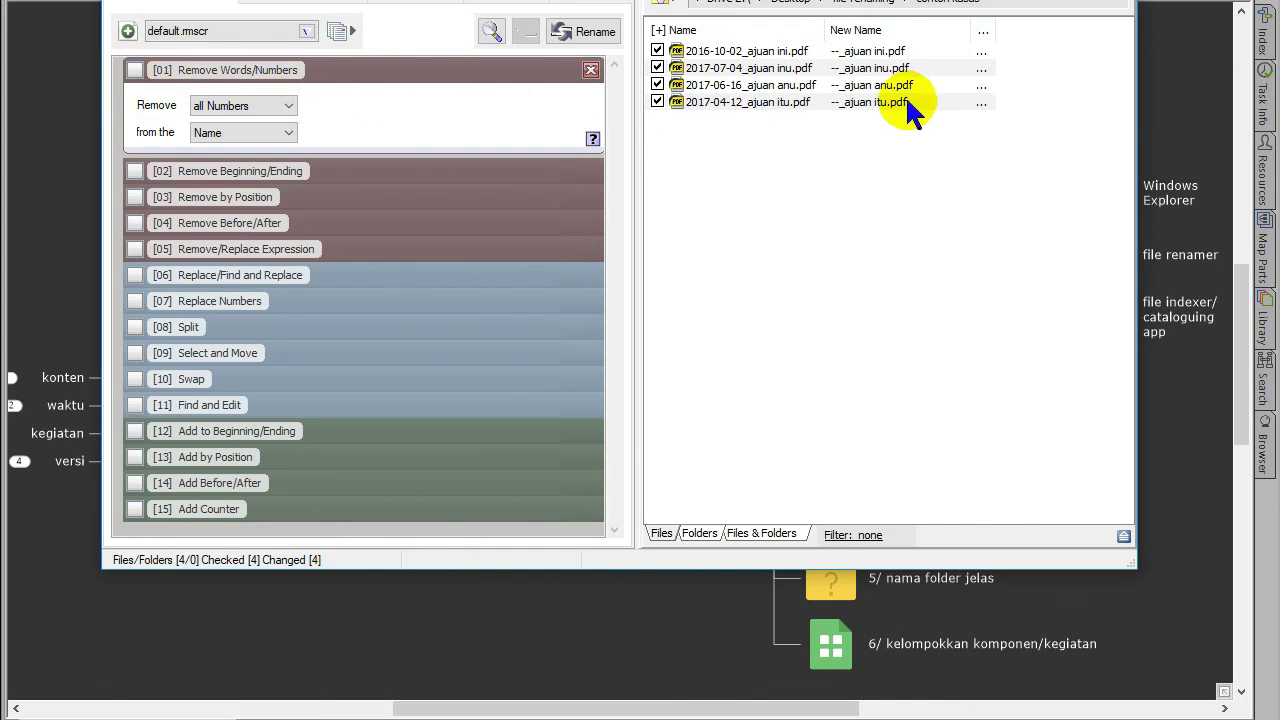